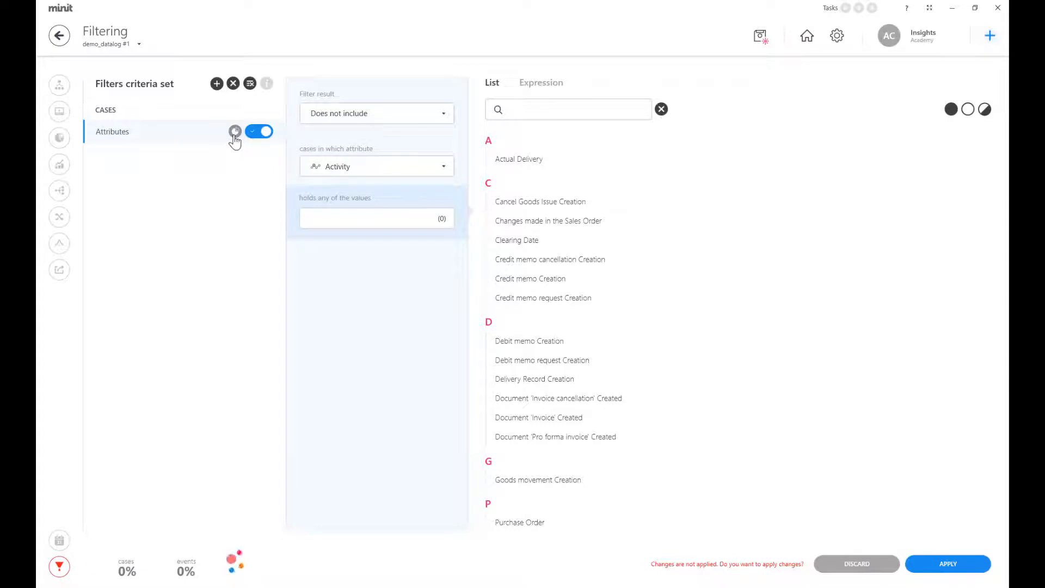
- Clear the existing filter criteria set and add a Timeframe case filter
left_click(235, 133)
left_click(233, 84)
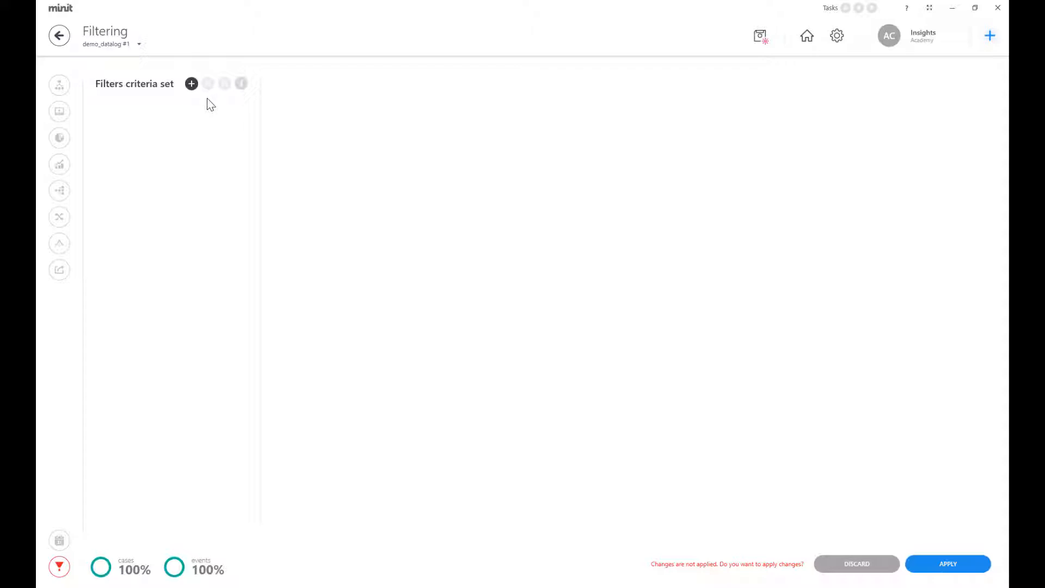
left_click(191, 83)
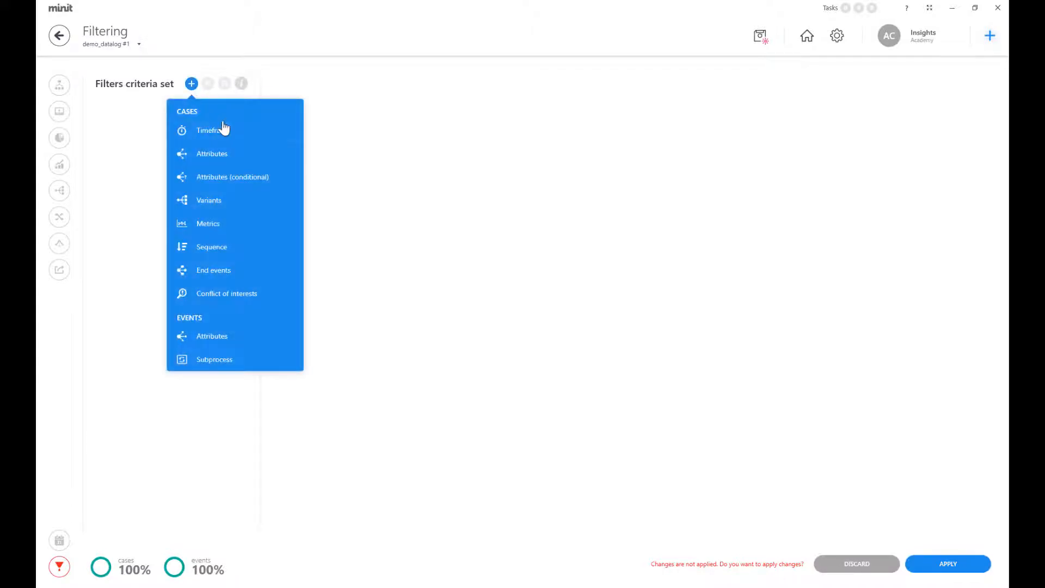
left_click(240, 136)
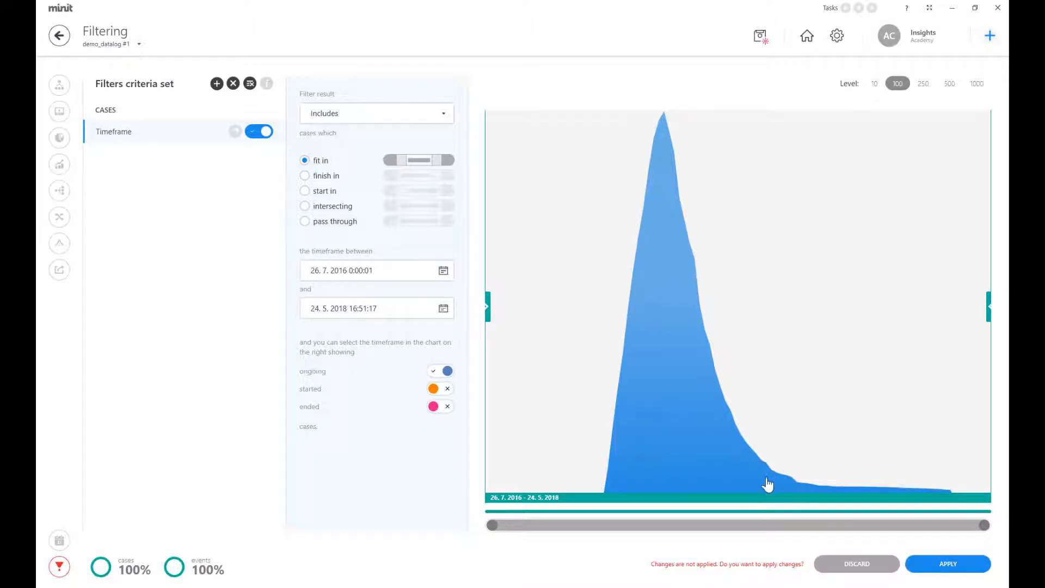
- Start the timeframe on 28. 2. 2017 in the chart and also show the started and ended cases
left_click_drag(486, 312, 650, 308)
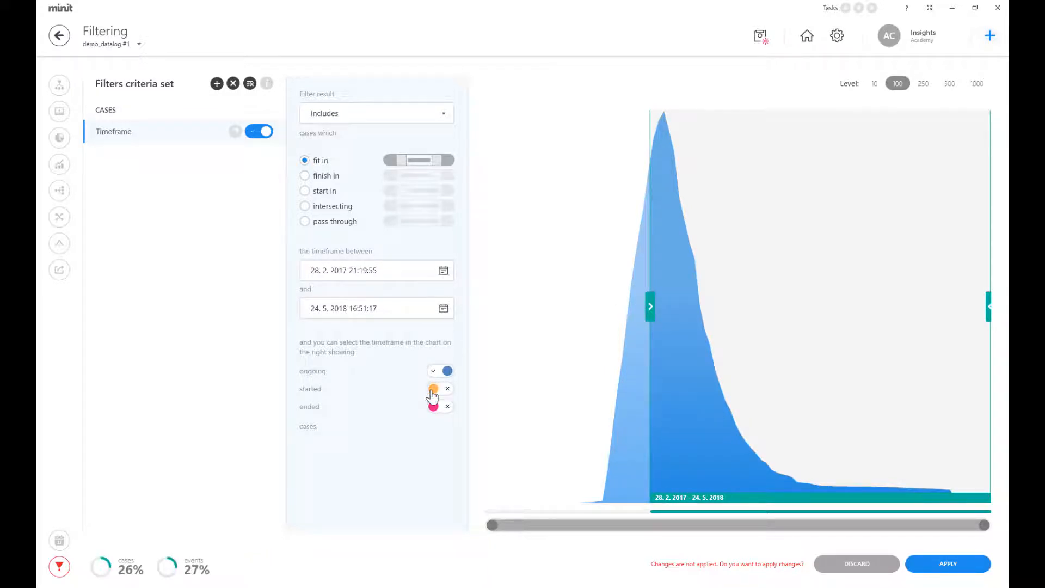
left_click(433, 390)
left_click(434, 408)
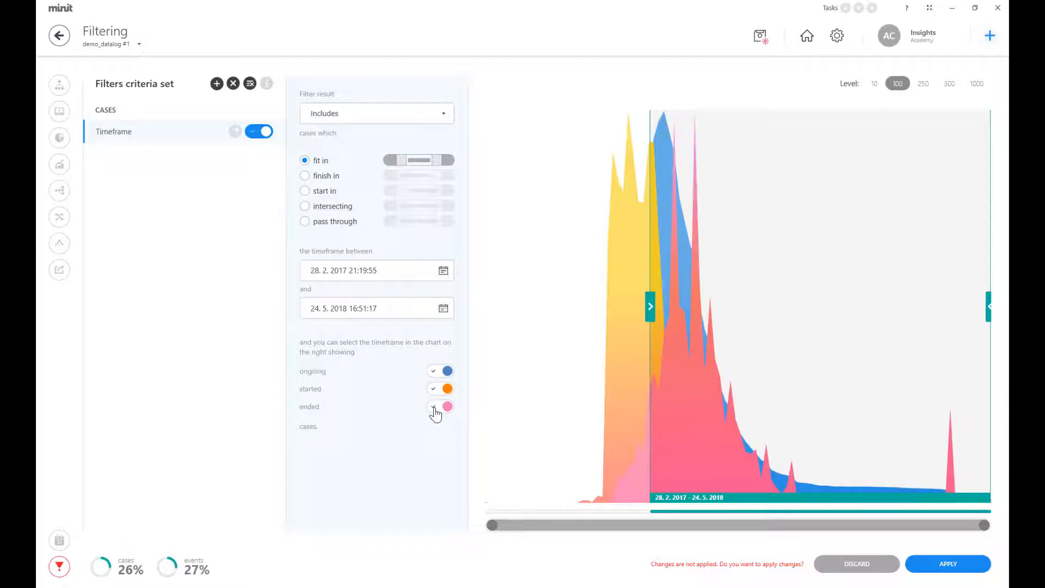
- Try the finish in and intersecting conditions, and set the Timeframe filter to cases that pass through
left_click(306, 177)
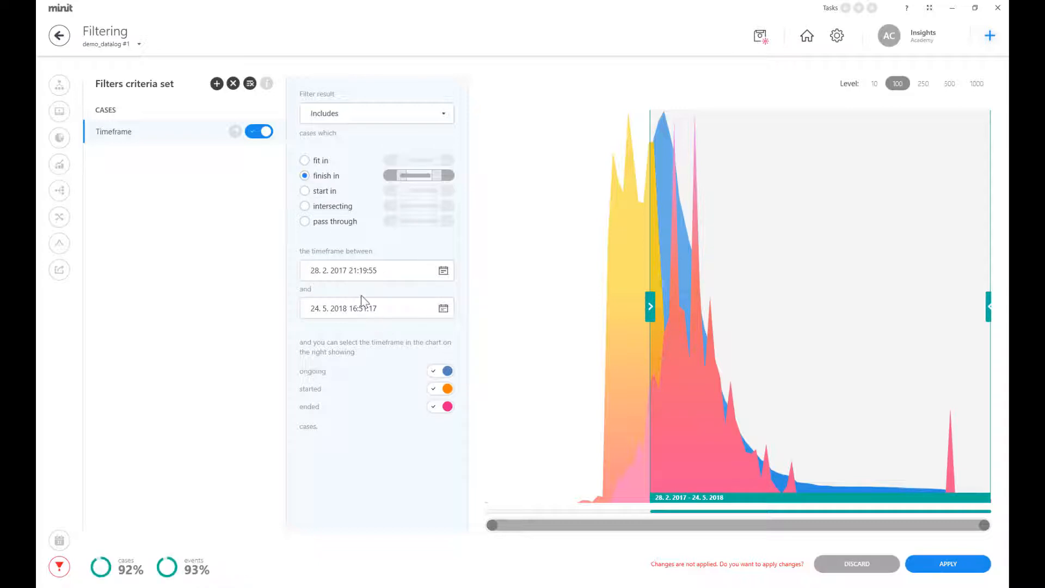
left_click(305, 206)
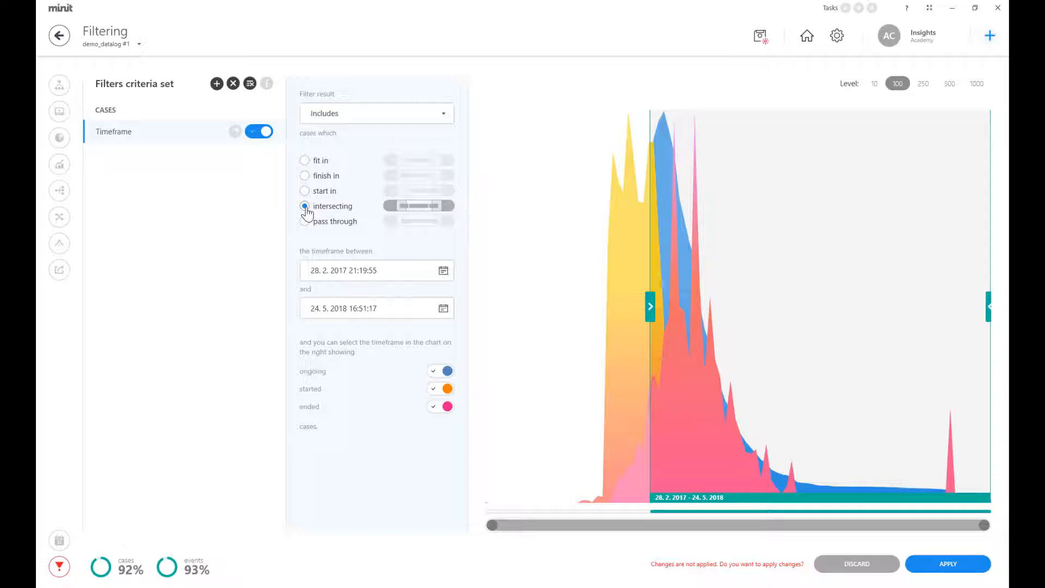
left_click(304, 222)
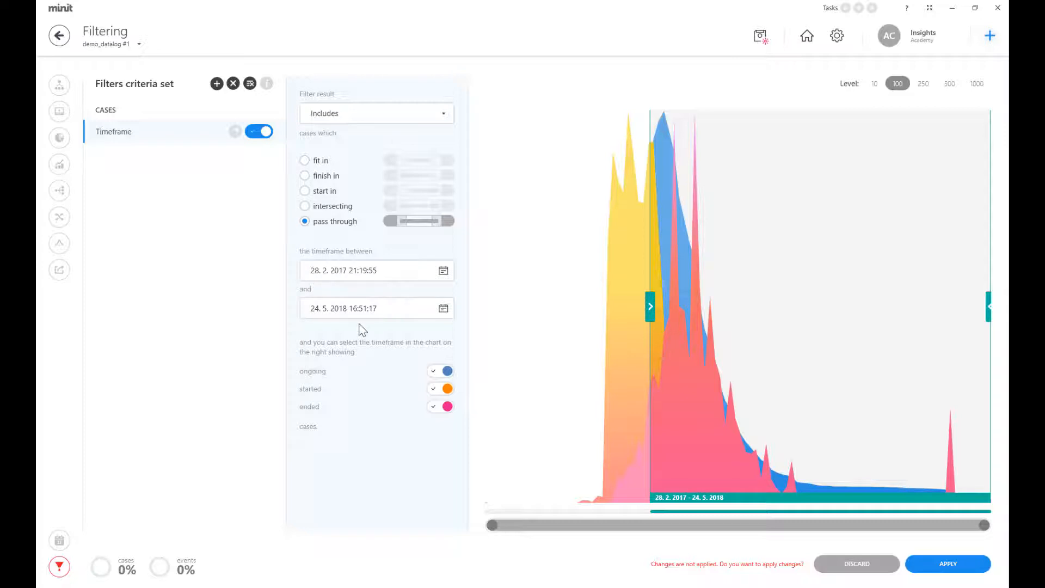
- Add an Attributes case filter including cases whose Activity is Changes made in the Sales Order
left_click(217, 83)
left_click(255, 154)
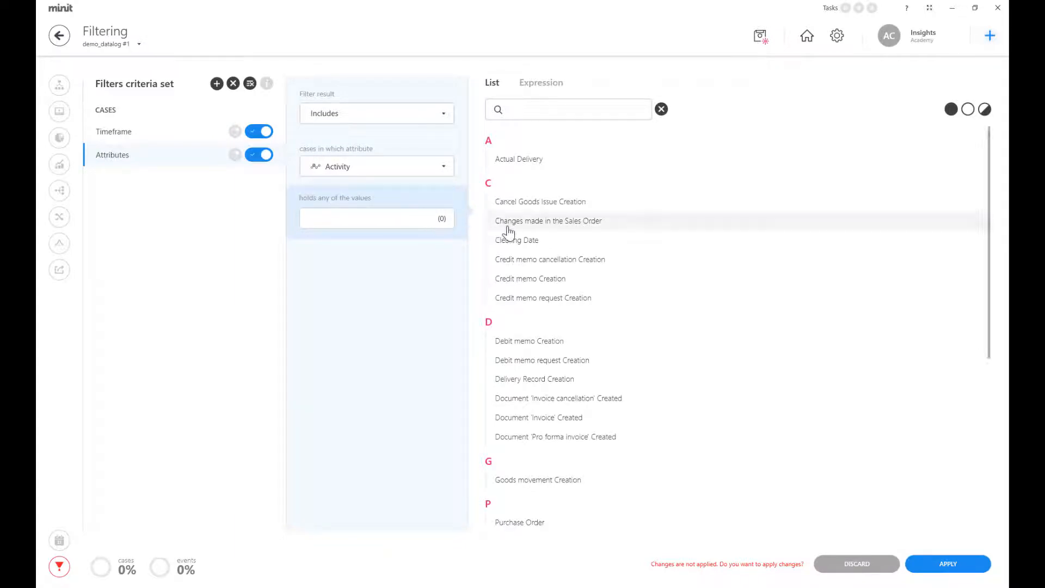
left_click(558, 233)
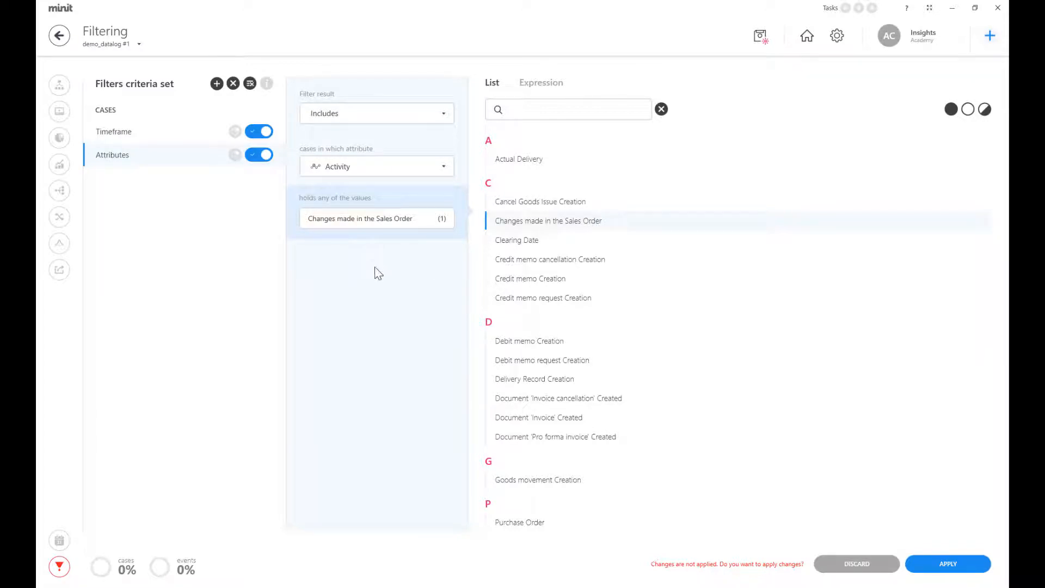
- Add a conditional Attributes case filter combining Activity Changes made in the Sales Order with the first listed User value
left_click(219, 84)
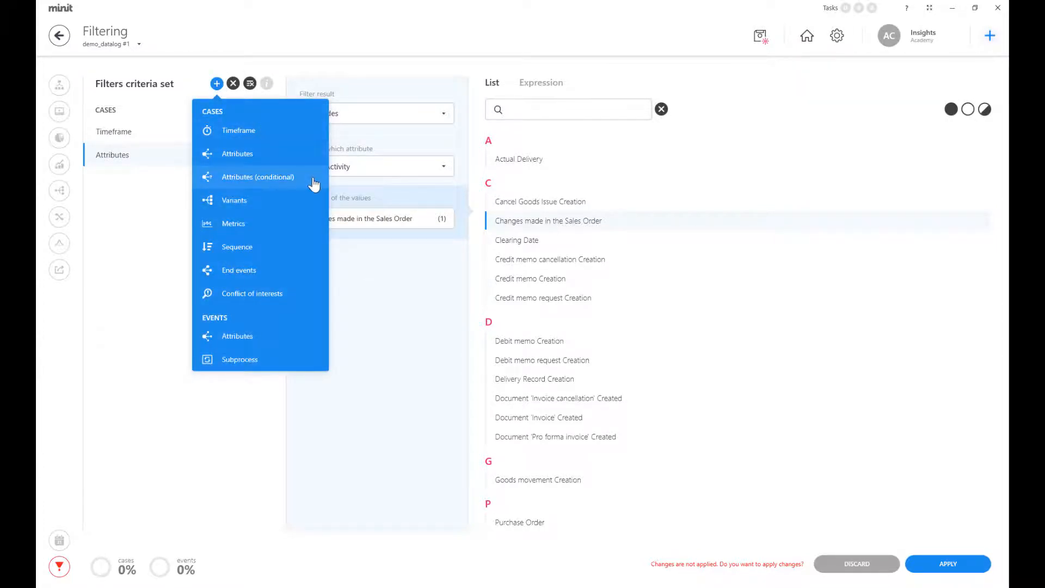
left_click(314, 183)
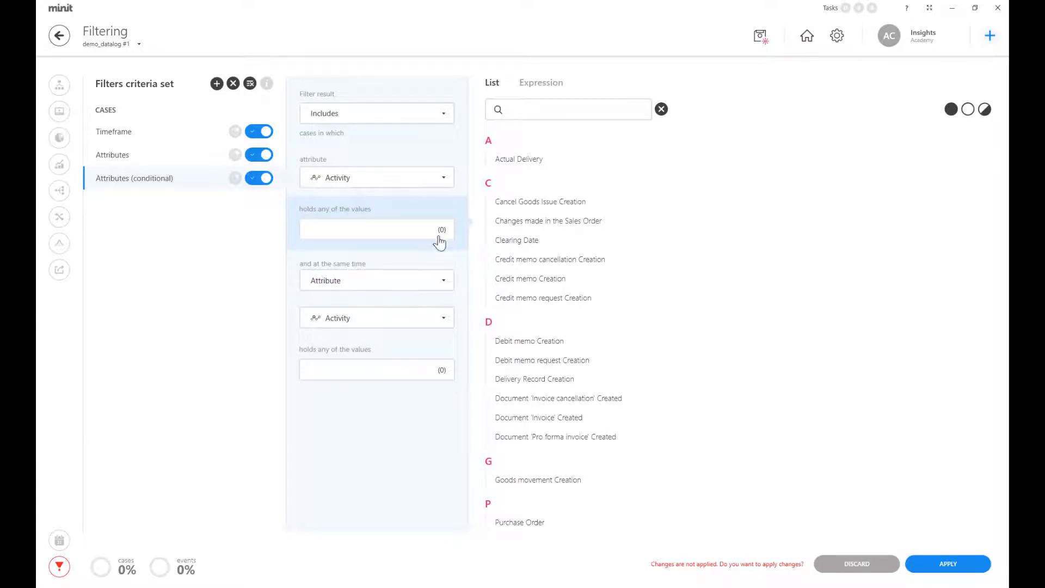
left_click(568, 231)
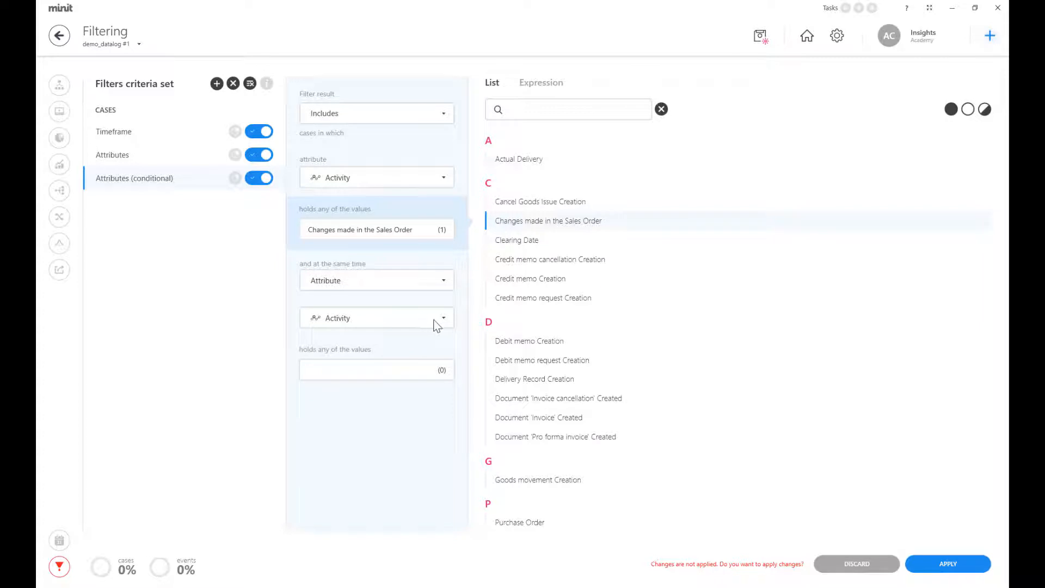
left_click(434, 321)
left_click(406, 374)
left_click(407, 375)
left_click(536, 160)
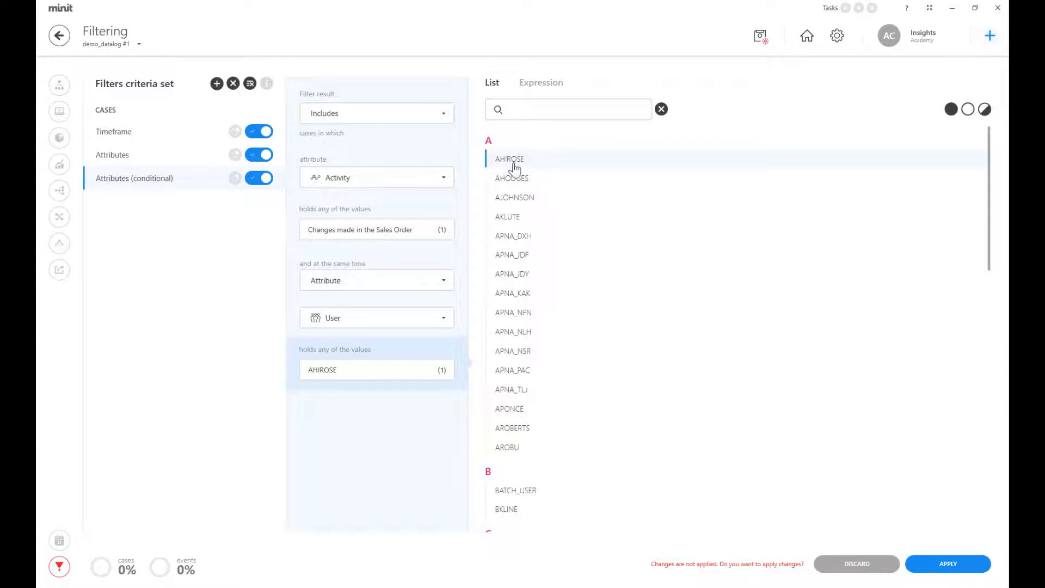
- Add a Variants case filter and invert the selection so only Variant 1 is included
left_click(216, 85)
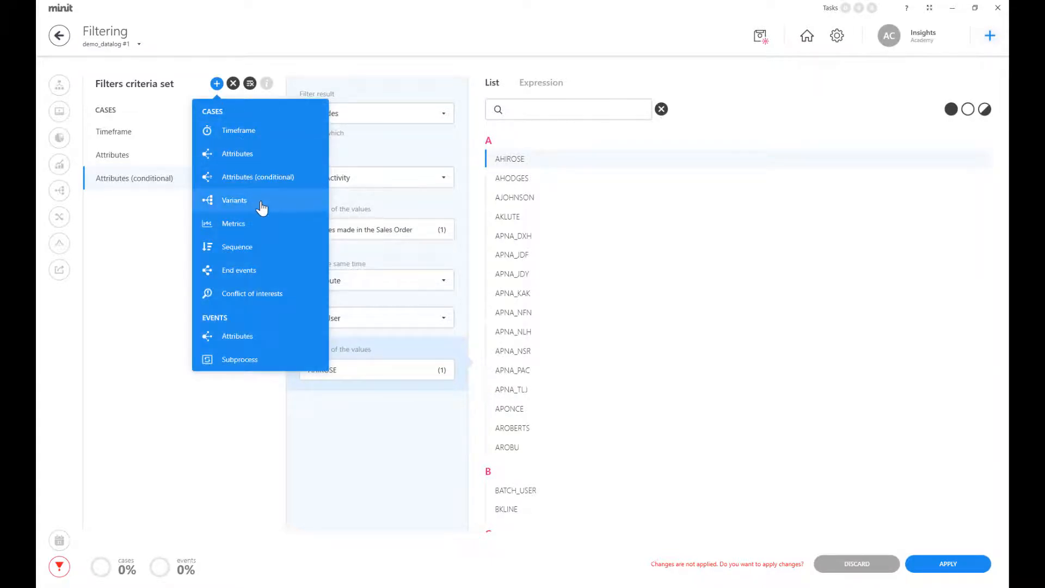
left_click(260, 203)
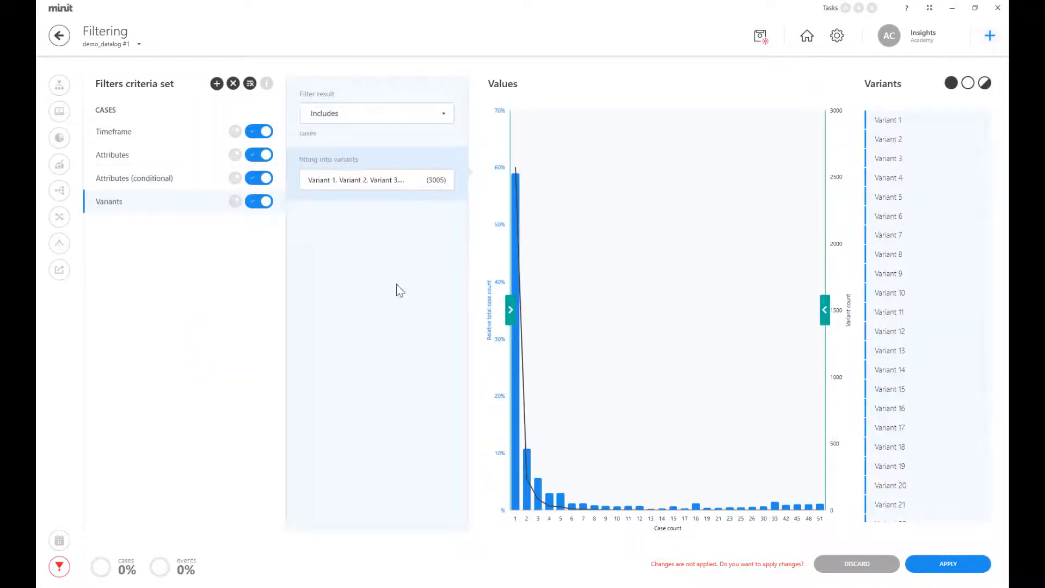
left_click(951, 83)
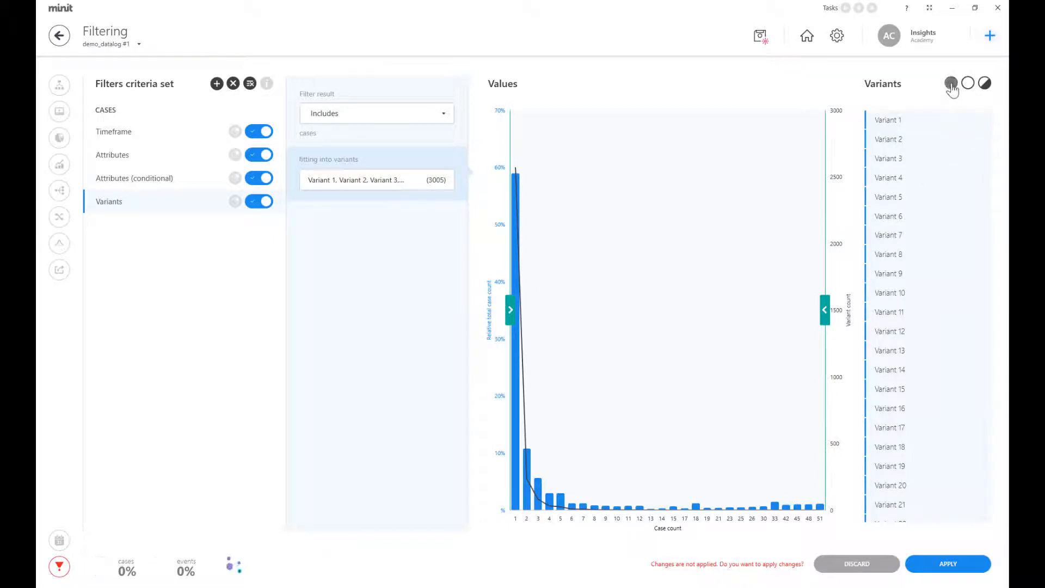
left_click(957, 124)
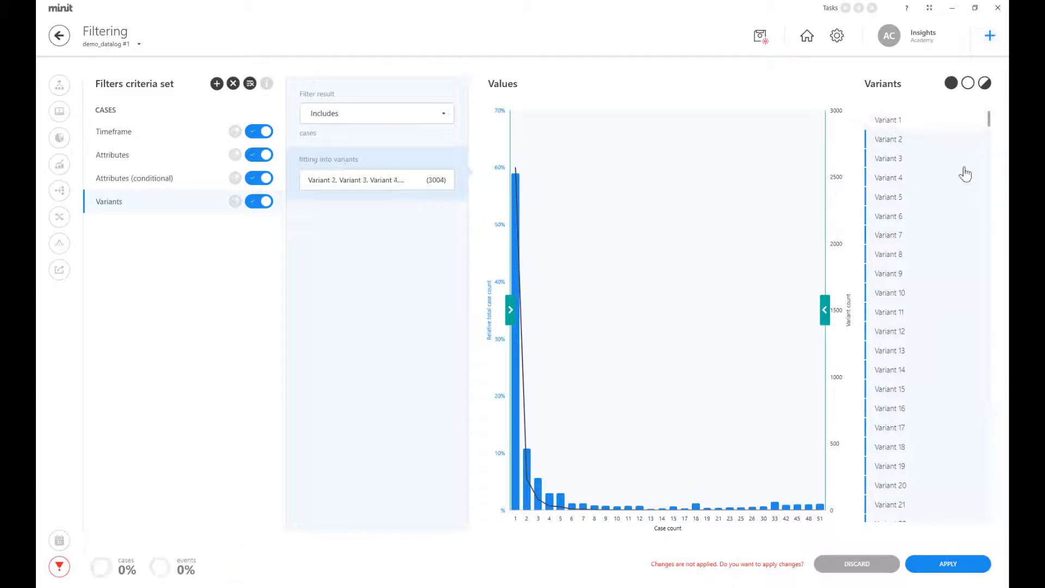
left_click(984, 86)
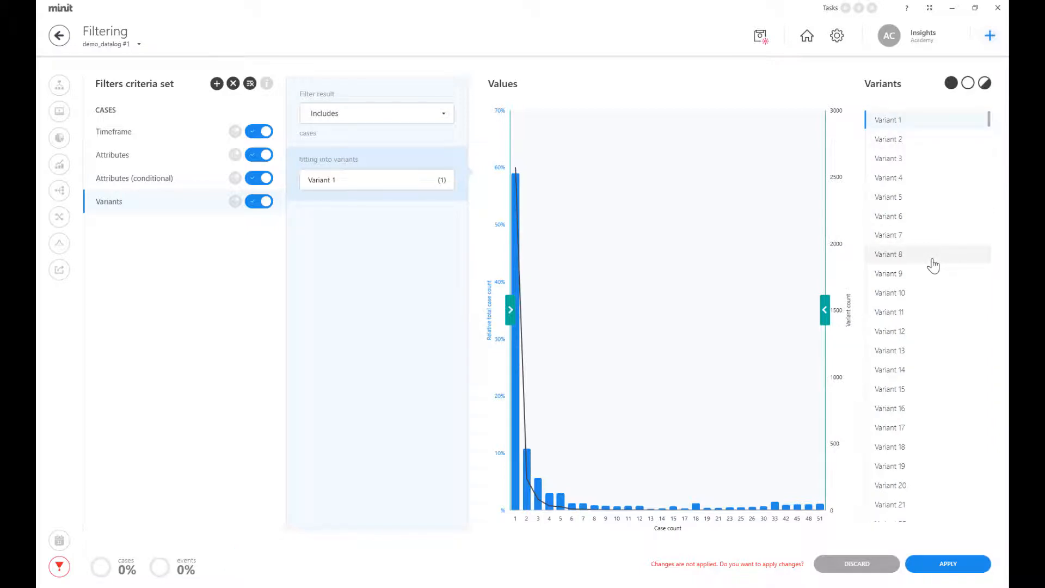
- Add a Metrics case filter based on Case duration
left_click(217, 83)
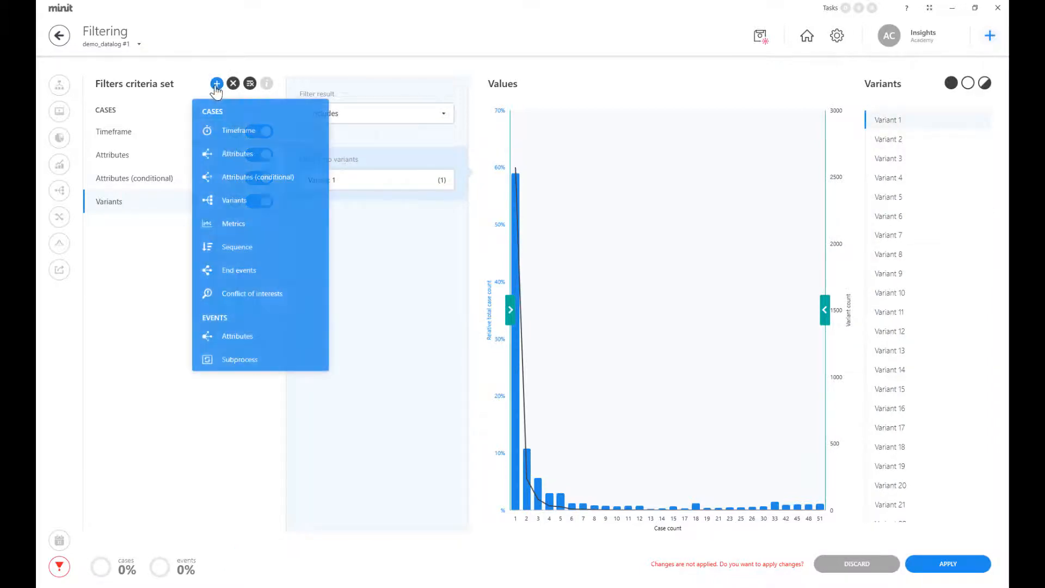
left_click(251, 223)
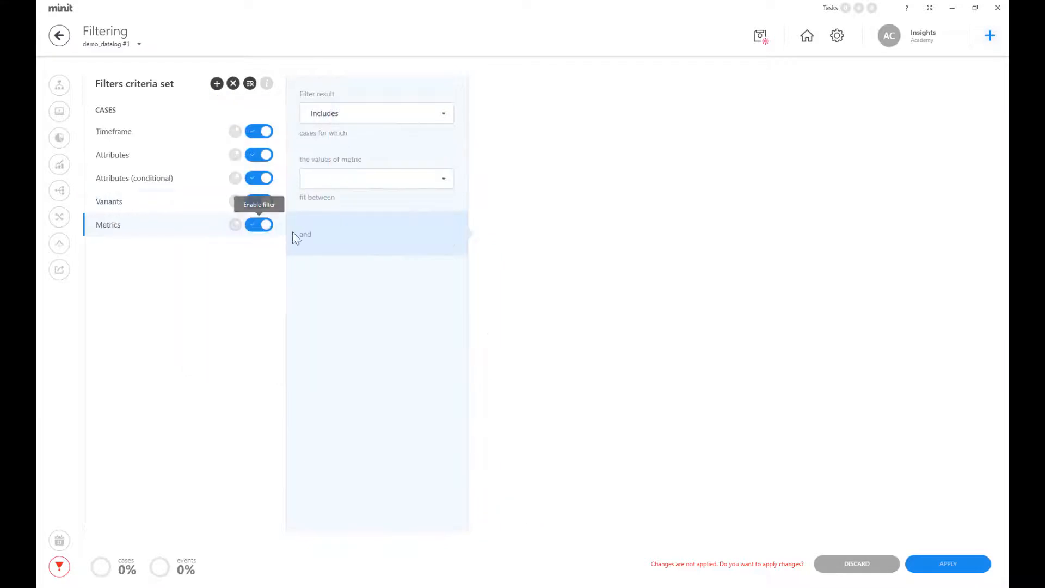
left_click(443, 180)
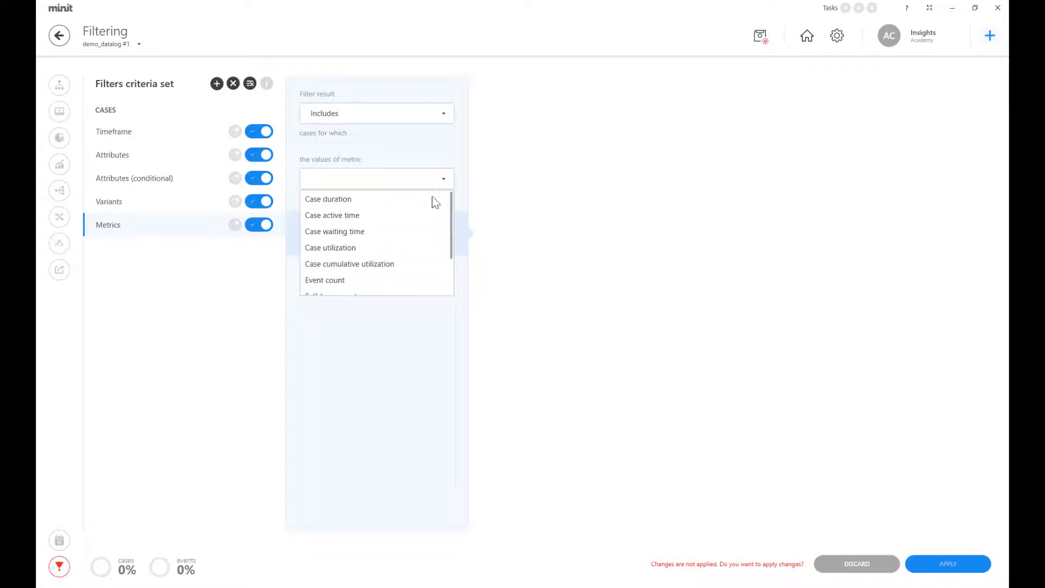
left_click(431, 199)
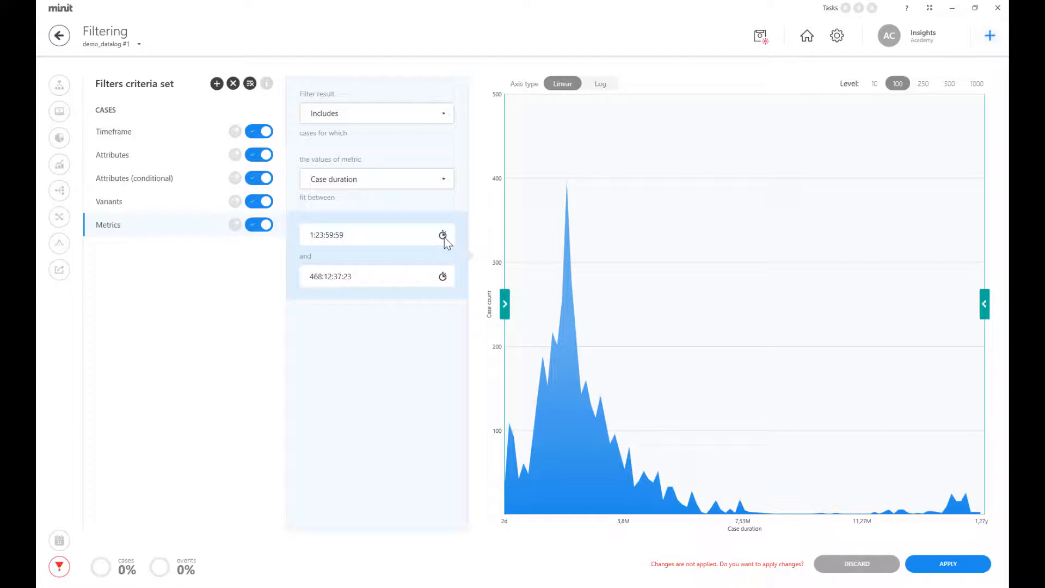
- Change the Metrics filter to Rework count and set its lower limit to 2
left_click(443, 181)
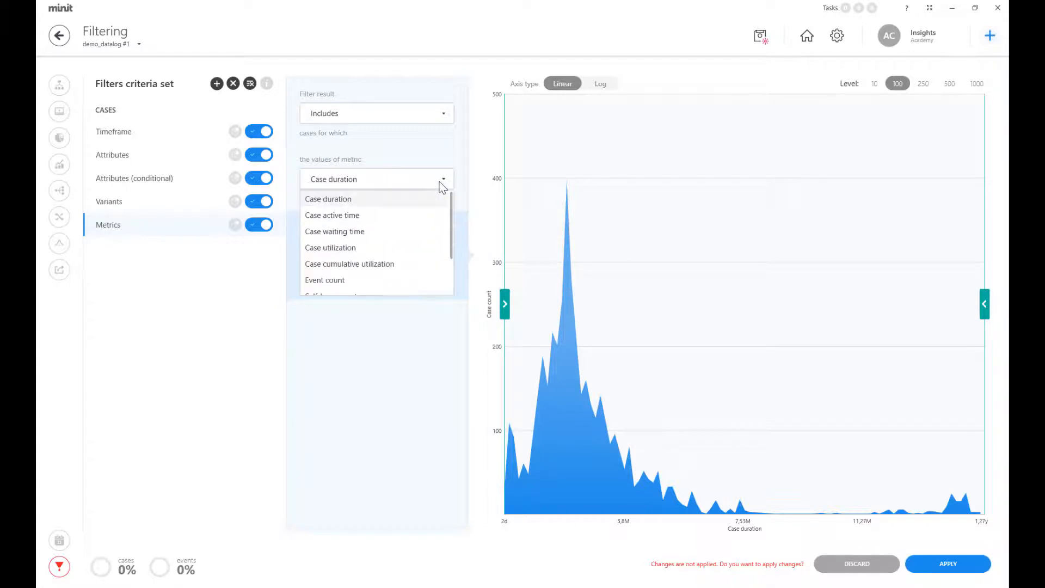
scroll(422, 248, "down", 3)
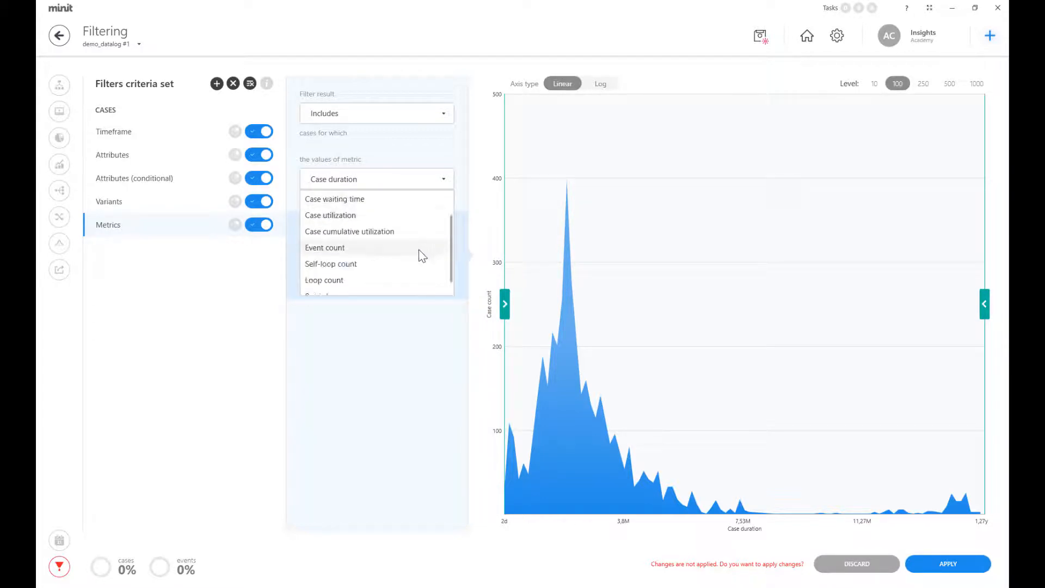
left_click(406, 276)
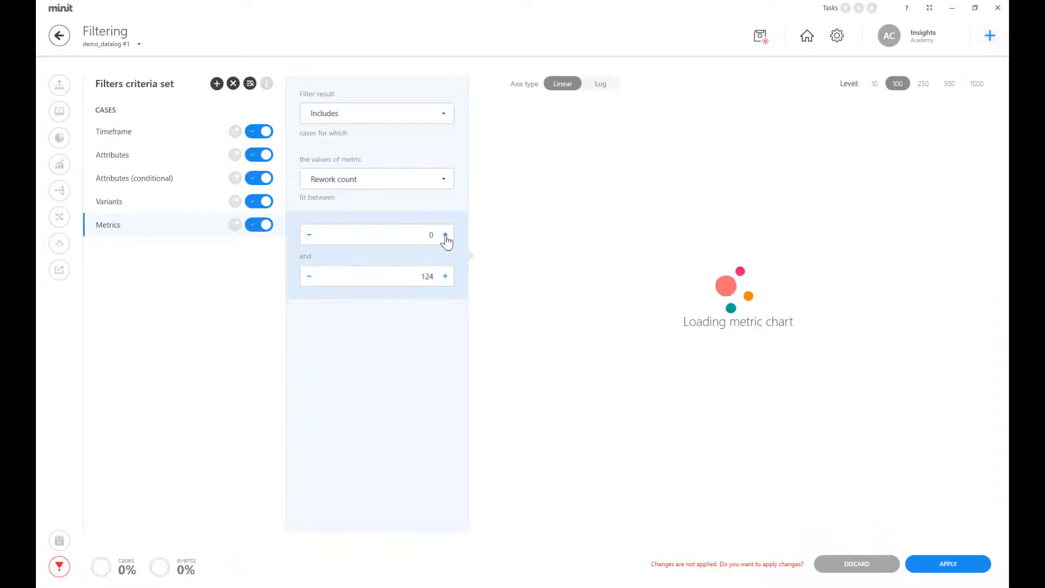
left_click(445, 236)
left_click(445, 236)
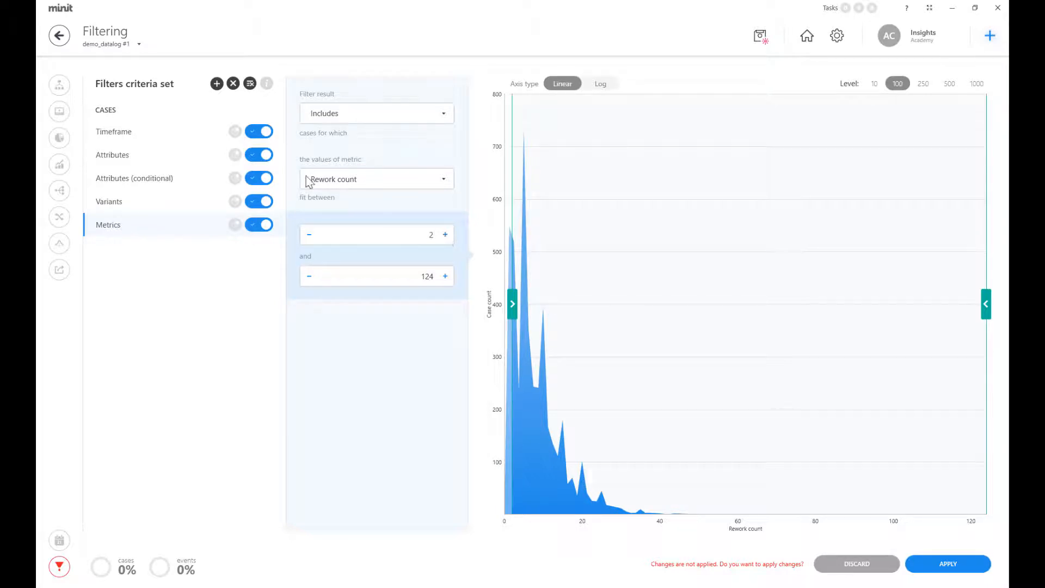
- Add a Sequence case filter and an End events case filter
left_click(217, 83)
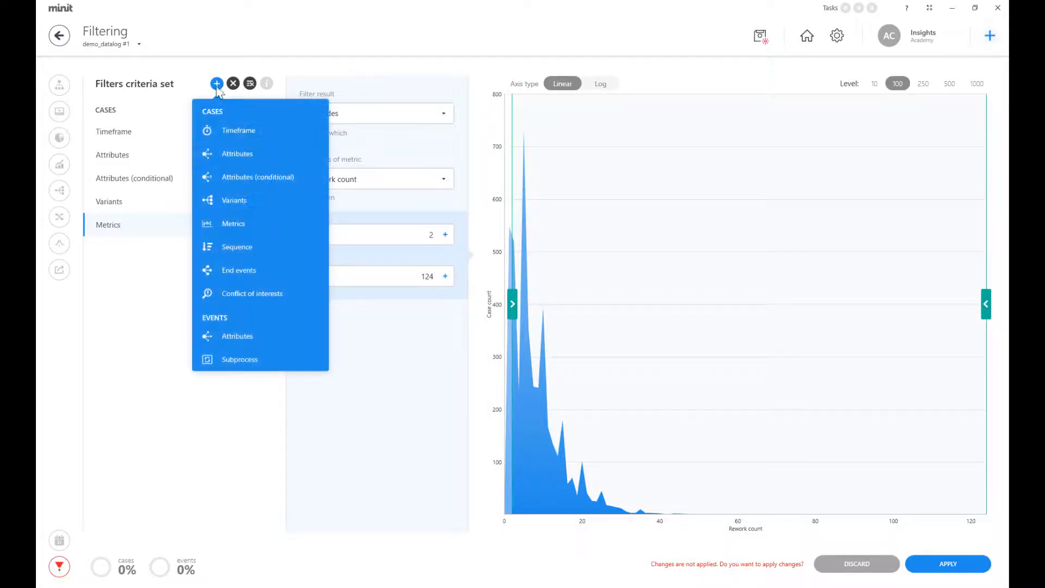
left_click(271, 248)
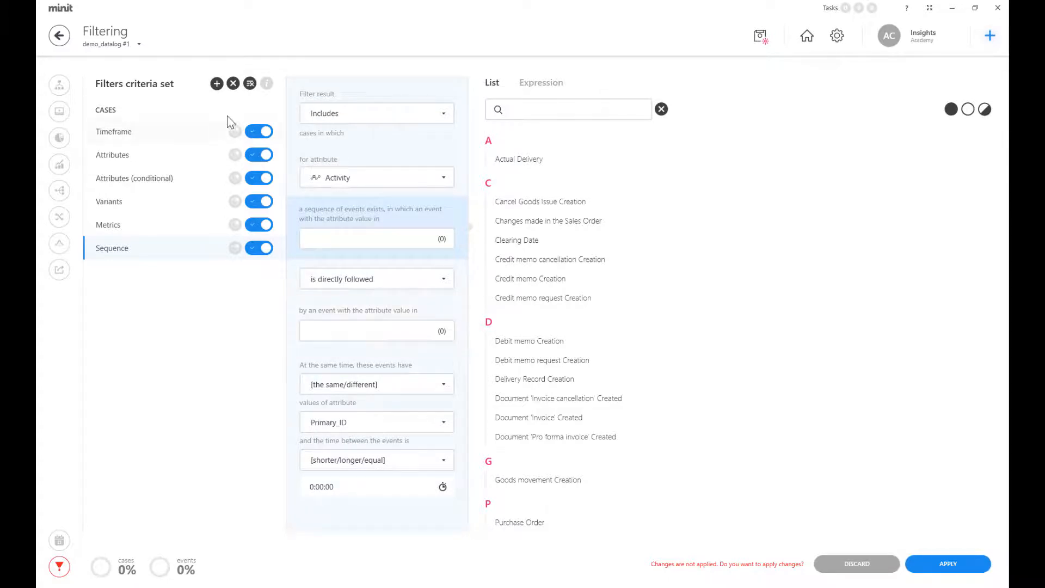
left_click(217, 84)
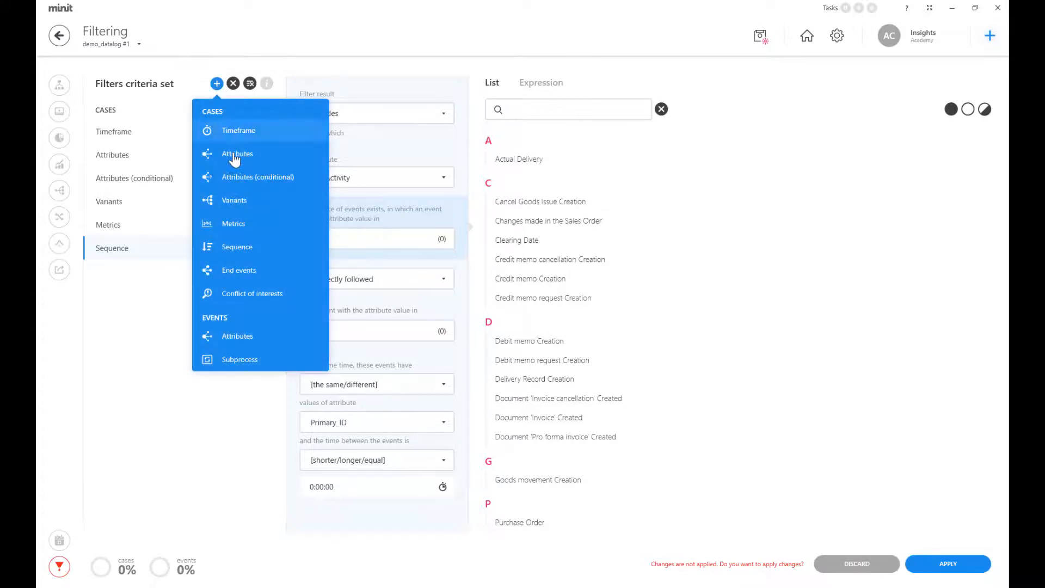
left_click(269, 273)
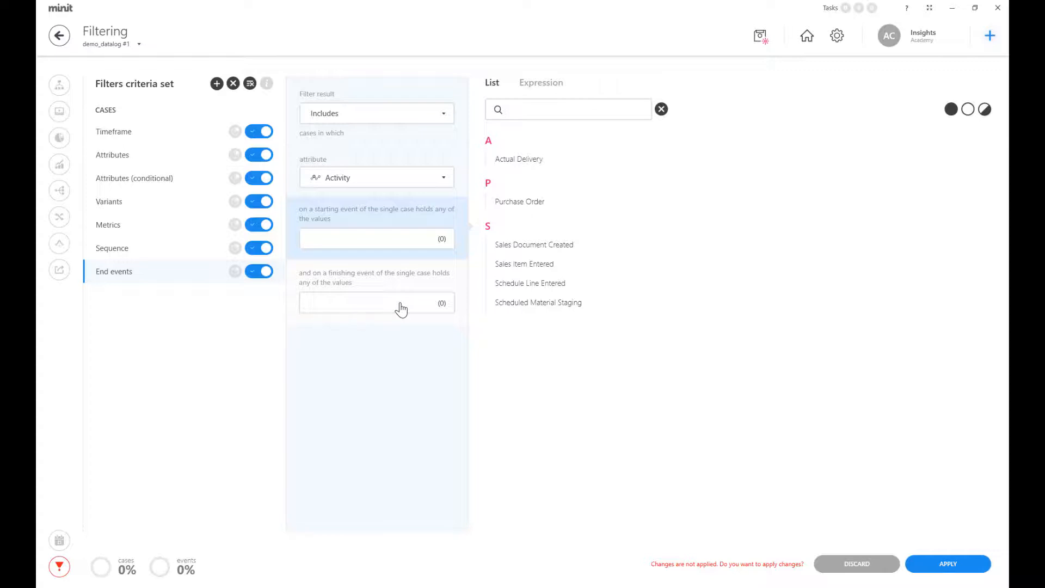
- Add a Conflict of interests case filter requiring both events to have an equal User value
left_click(217, 83)
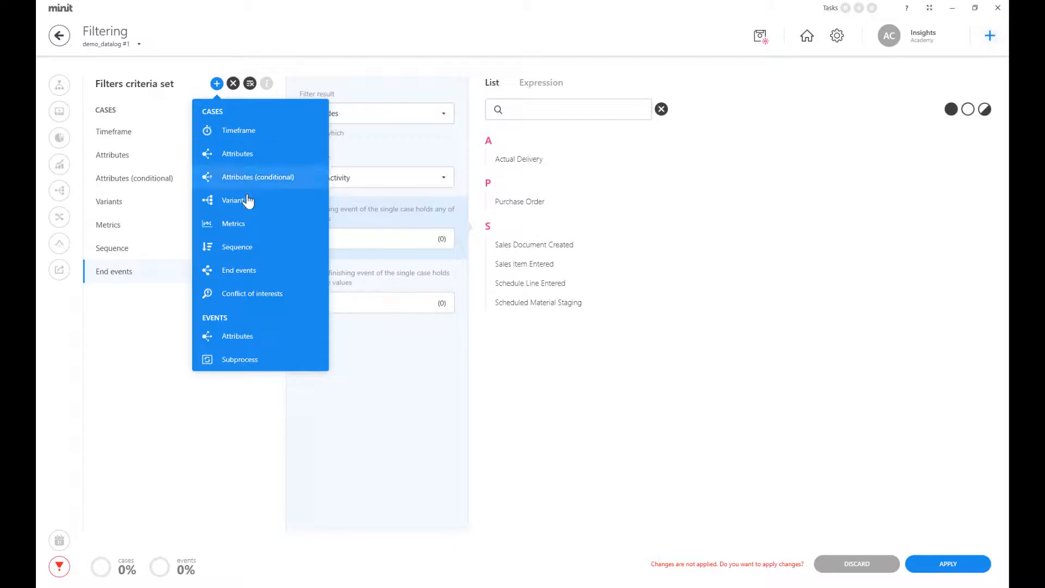
left_click(287, 296)
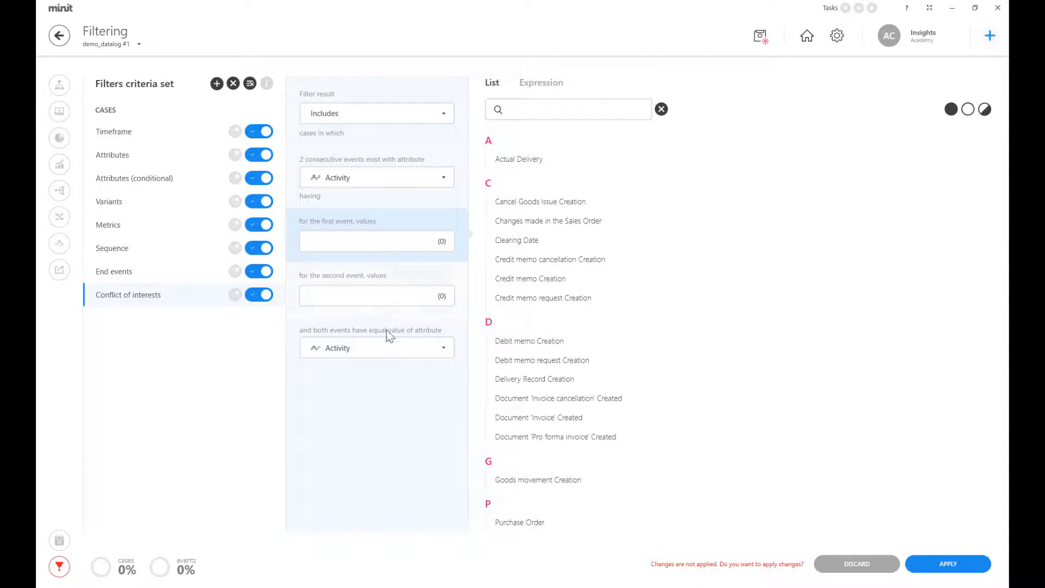
left_click(386, 346)
left_click(384, 398)
- Add an event-level Attributes filter based on the User attribute, accepting the removal of the variant filters
left_click(216, 83)
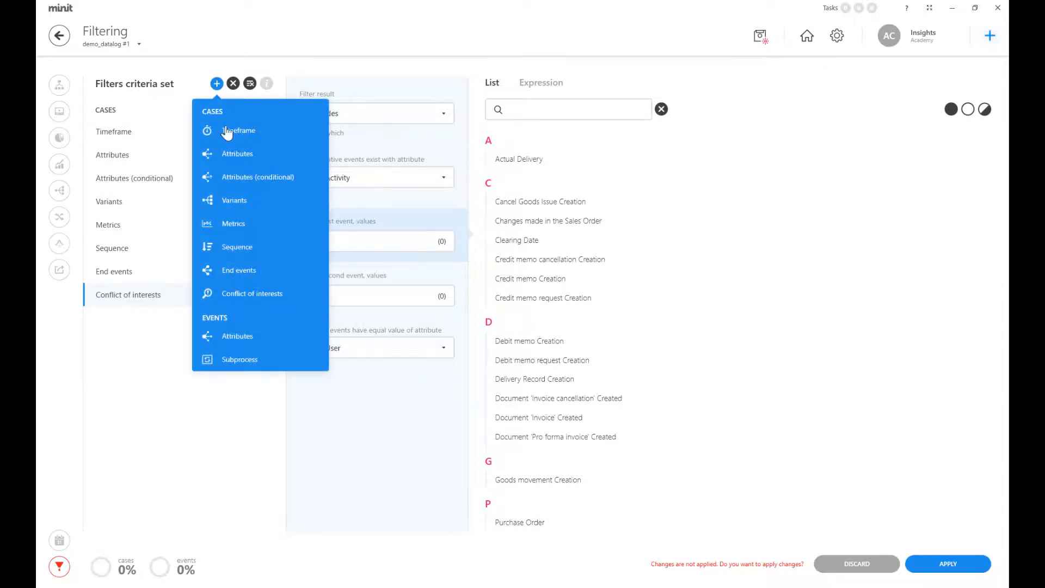
left_click(269, 340)
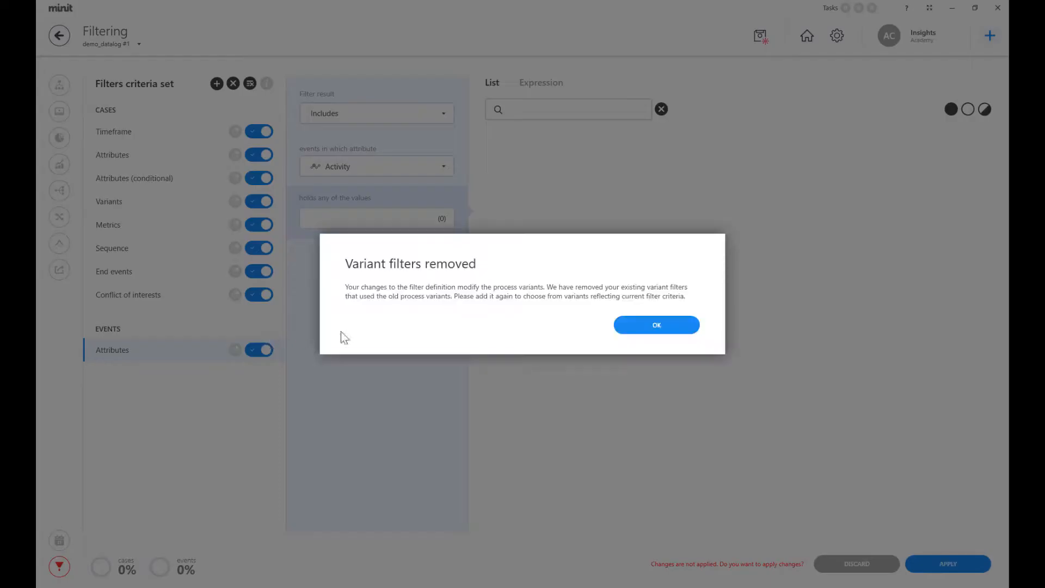
left_click(631, 327)
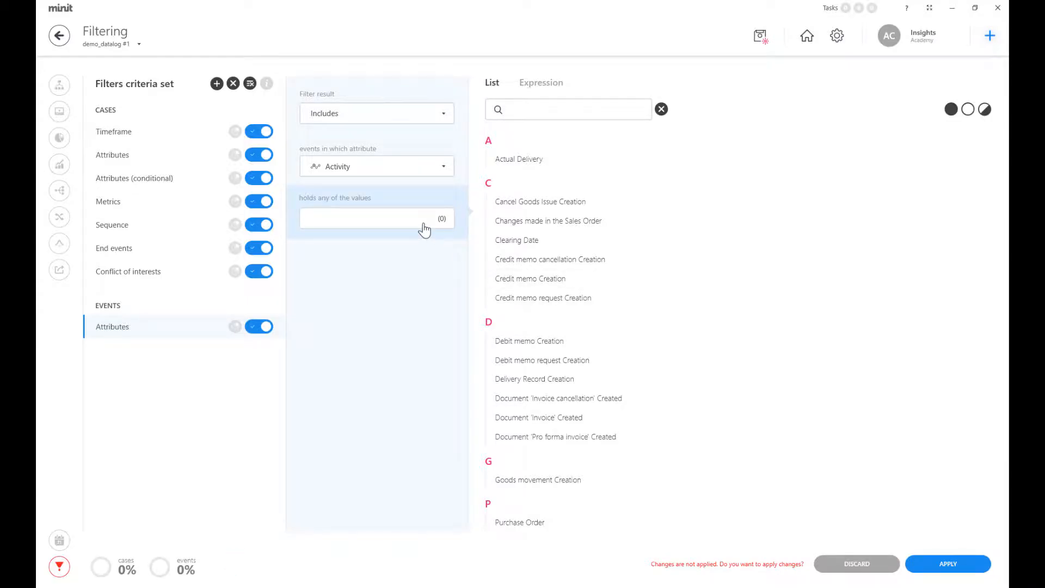
left_click(419, 169)
left_click(406, 217)
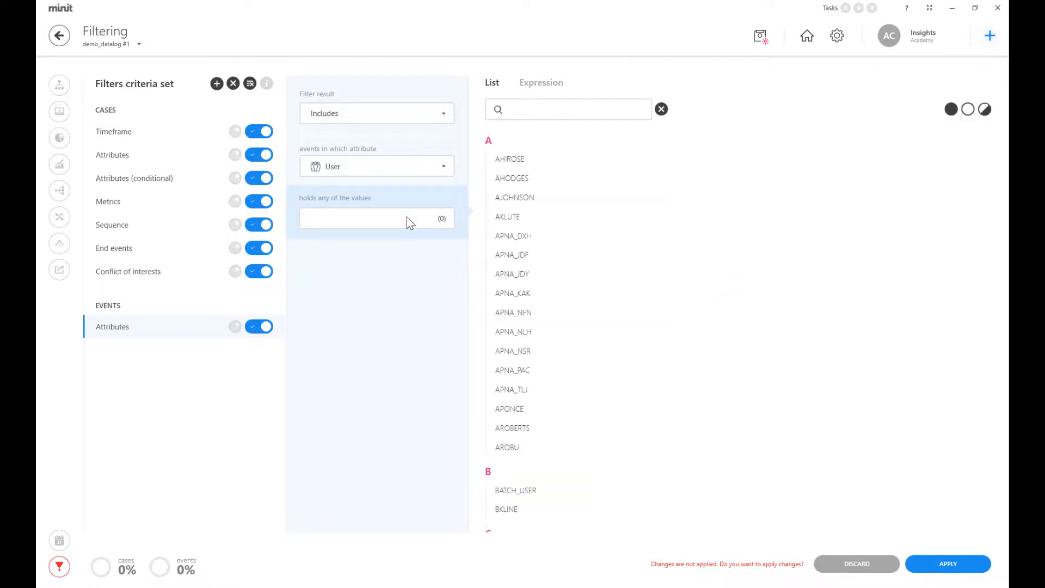
- Add a Subprocess event filter covering activities from the first Clearing Date to the last Debit memo Creation
left_click(216, 83)
left_click(268, 360)
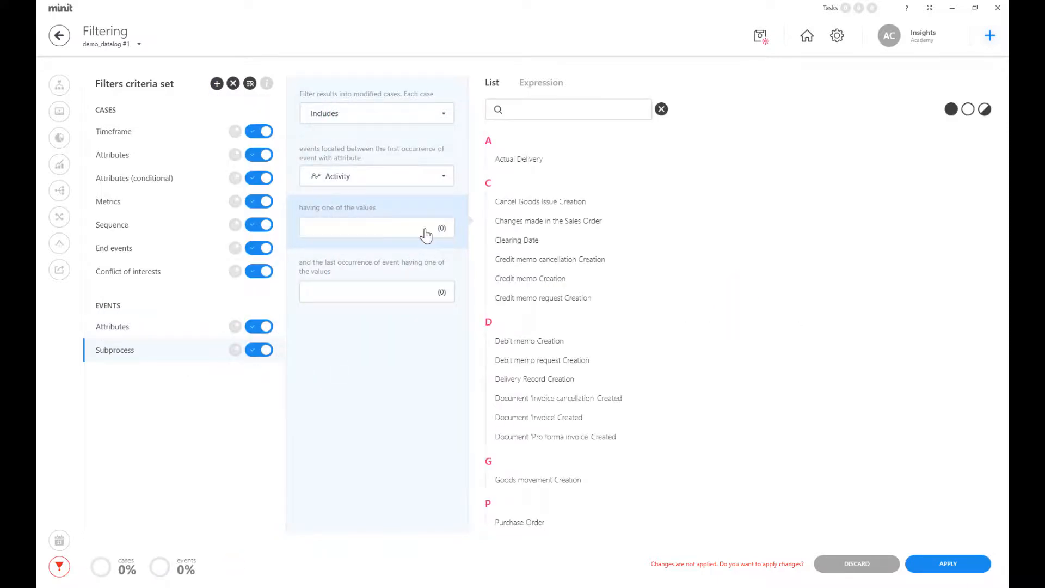
left_click(426, 235)
left_click(501, 239)
left_click(418, 301)
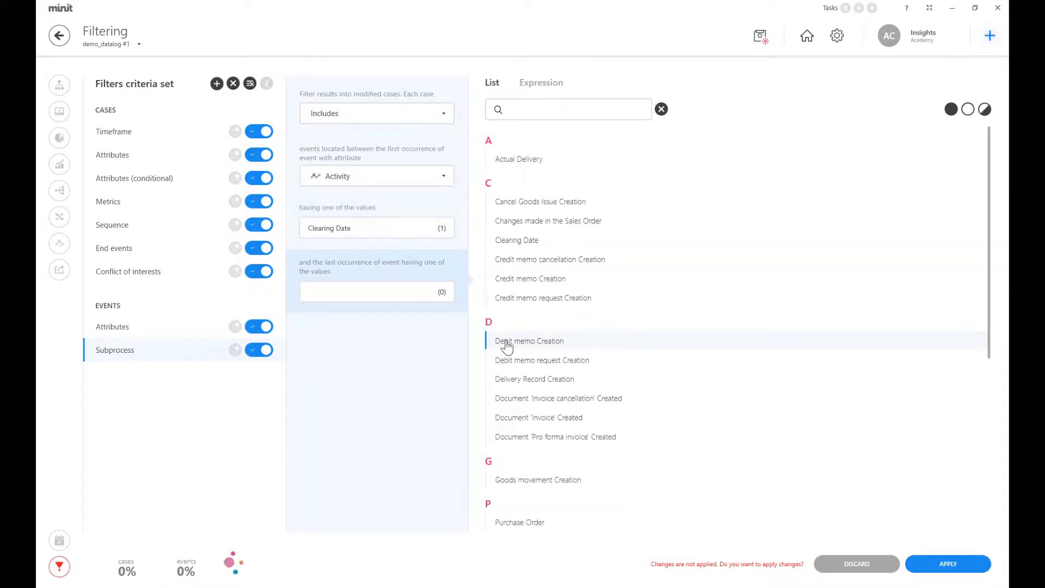
left_click(501, 342)
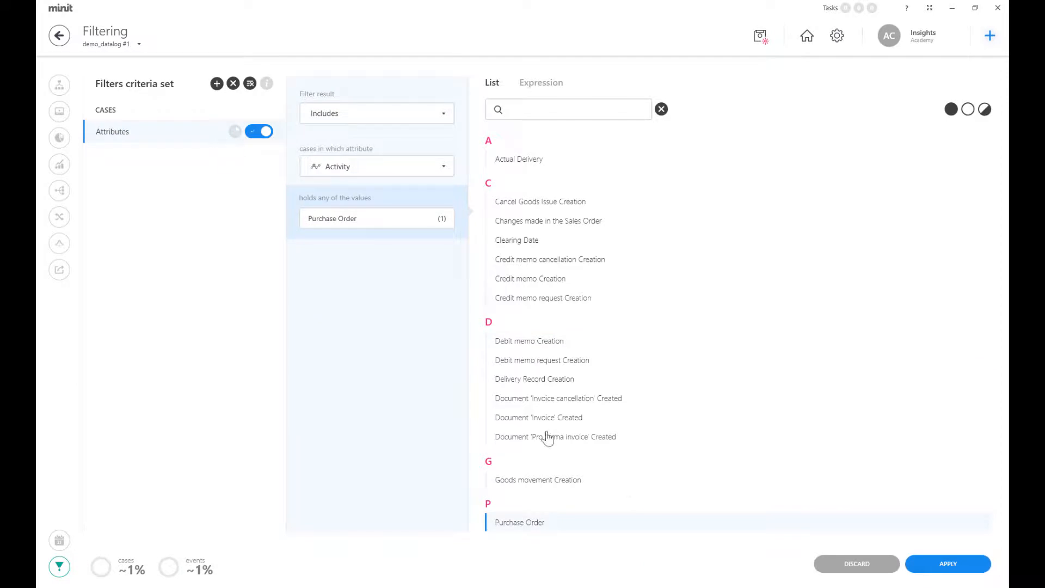
- Apply the Purchase Order activity filter and save the filtered process map as a private view named 1
left_click(958, 567)
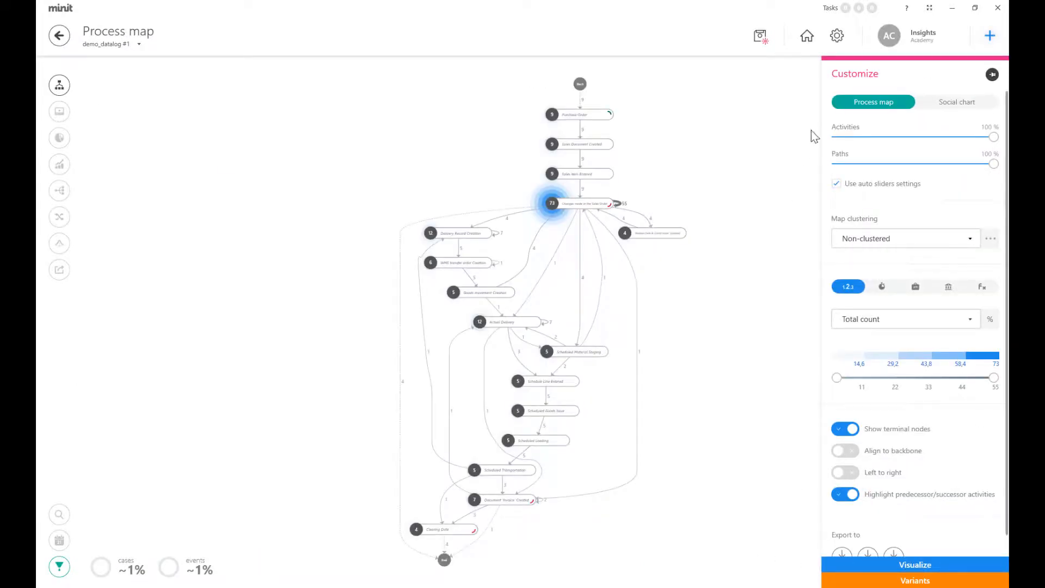
left_click(759, 35)
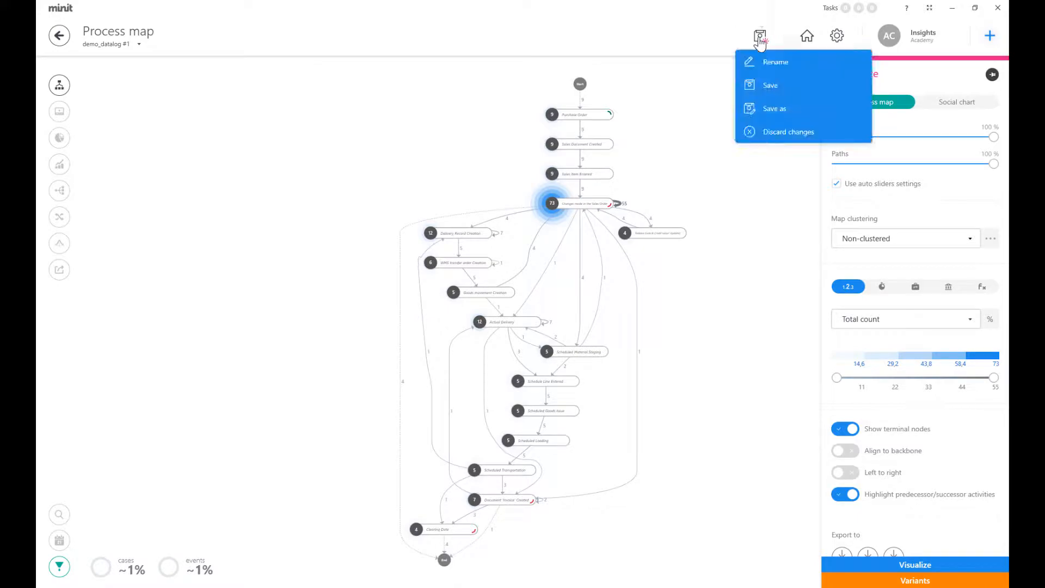
left_click(802, 109)
type("1")
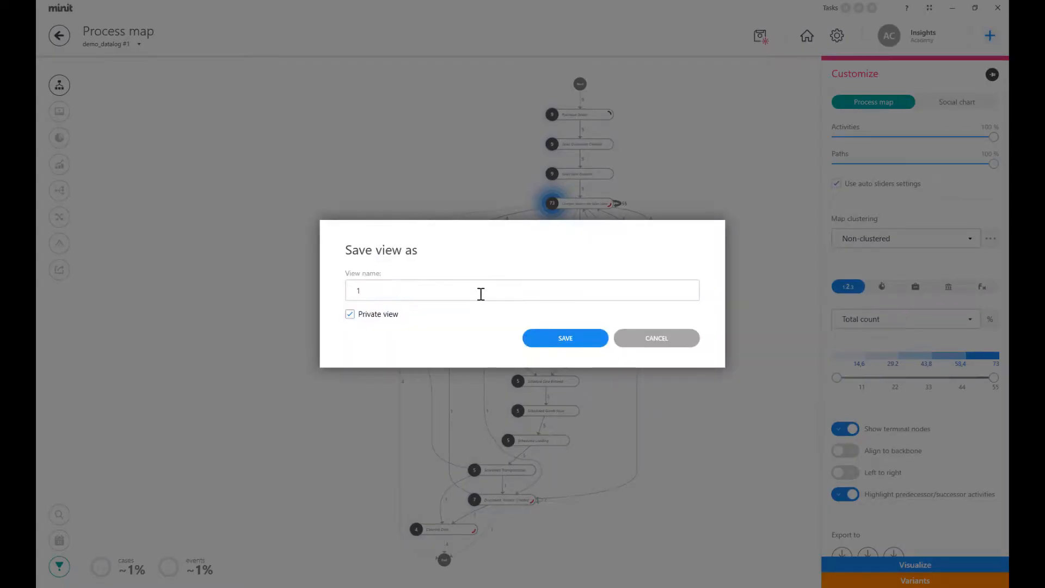
left_click(582, 337)
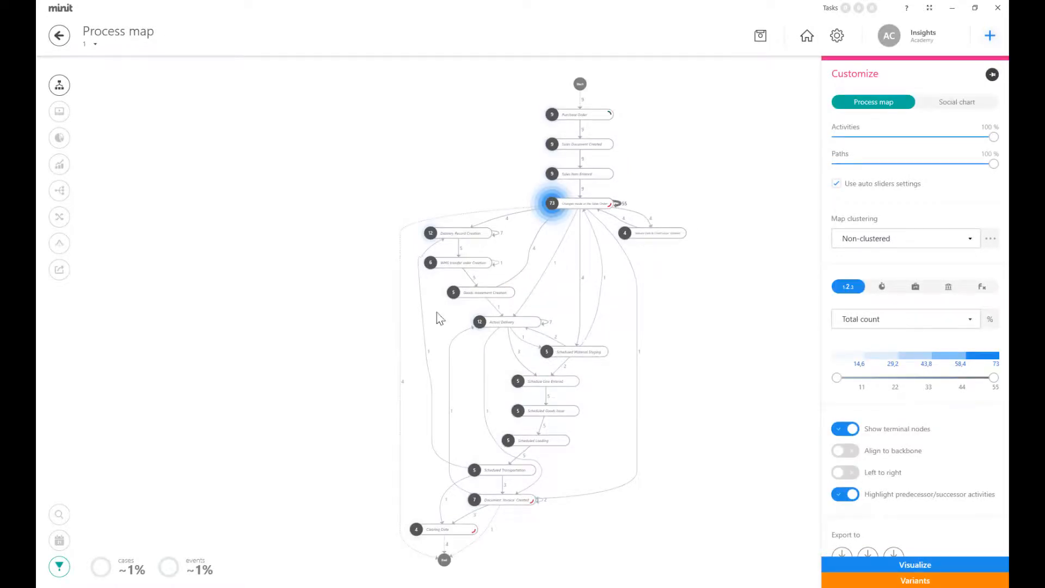
- Return to the project hub and review the users and sharing types offered for sharing DEMO PROJECT, without saving
left_click(59, 37)
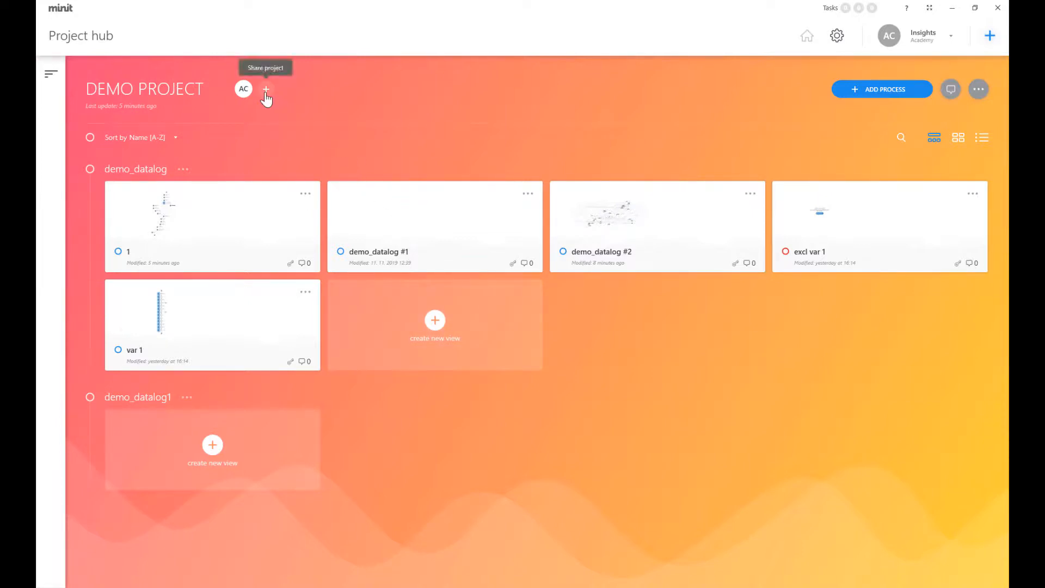
left_click(266, 90)
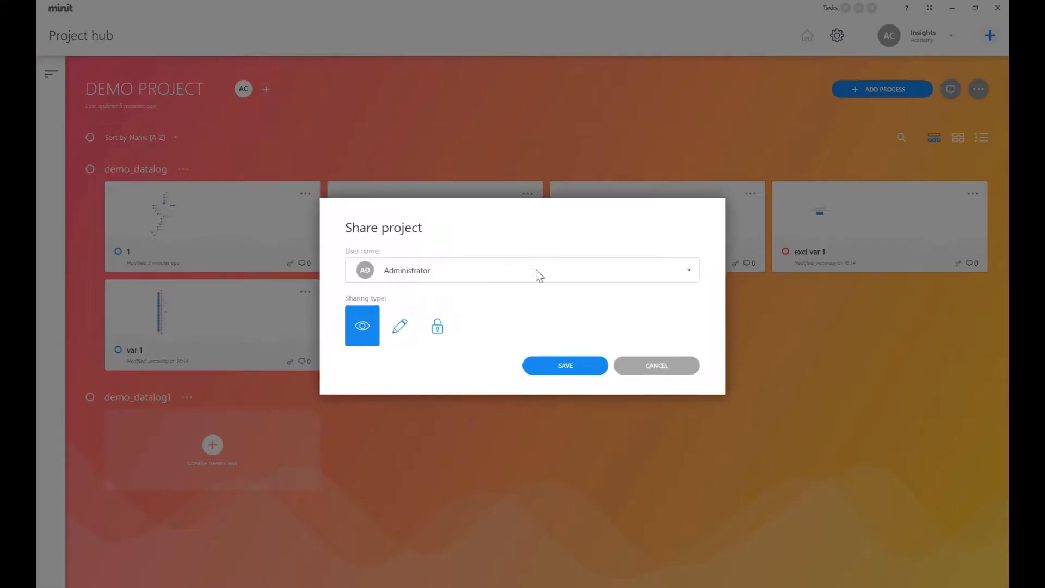
left_click(691, 275)
scroll(663, 378, "down", 2)
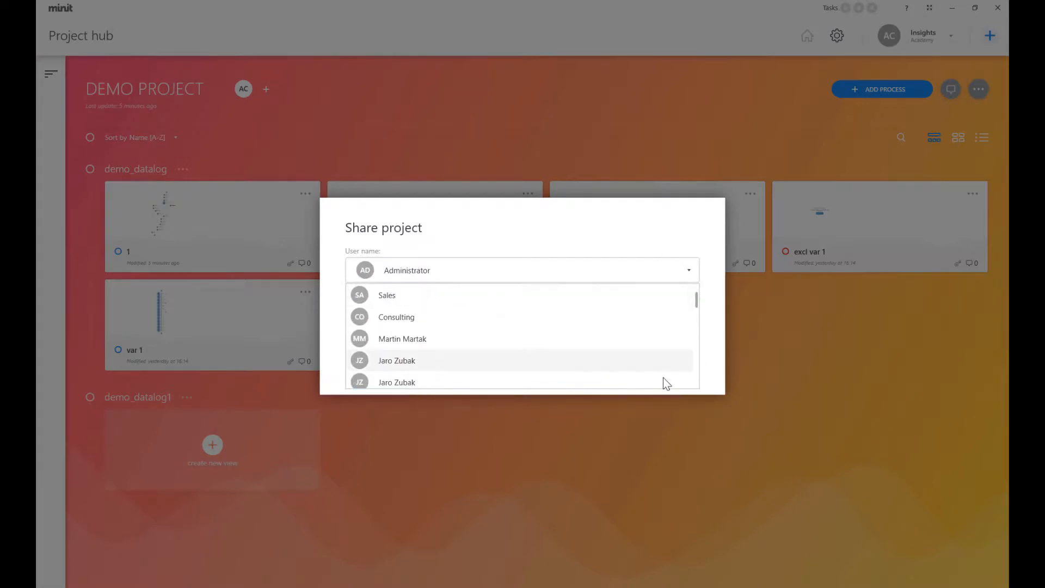
left_click(655, 273)
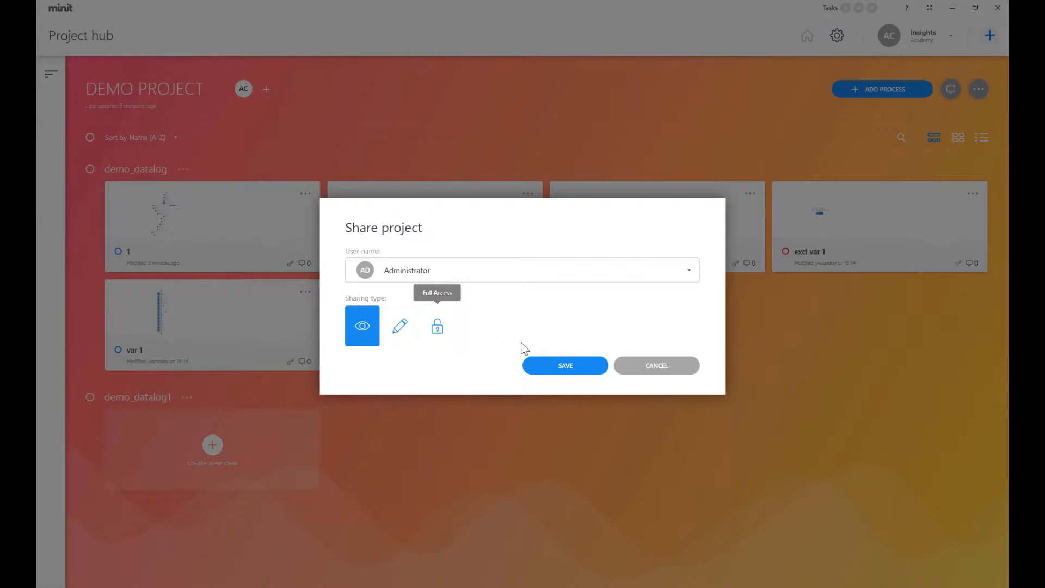
left_click(642, 368)
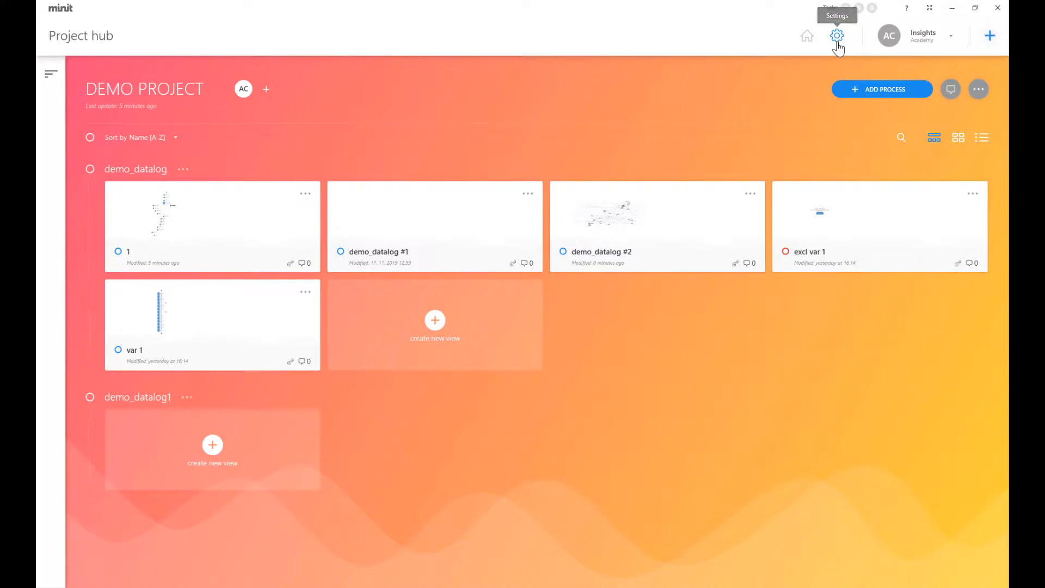
- Look through the scheduled jobs settings, including the job history and the executed jobs
left_click(837, 43)
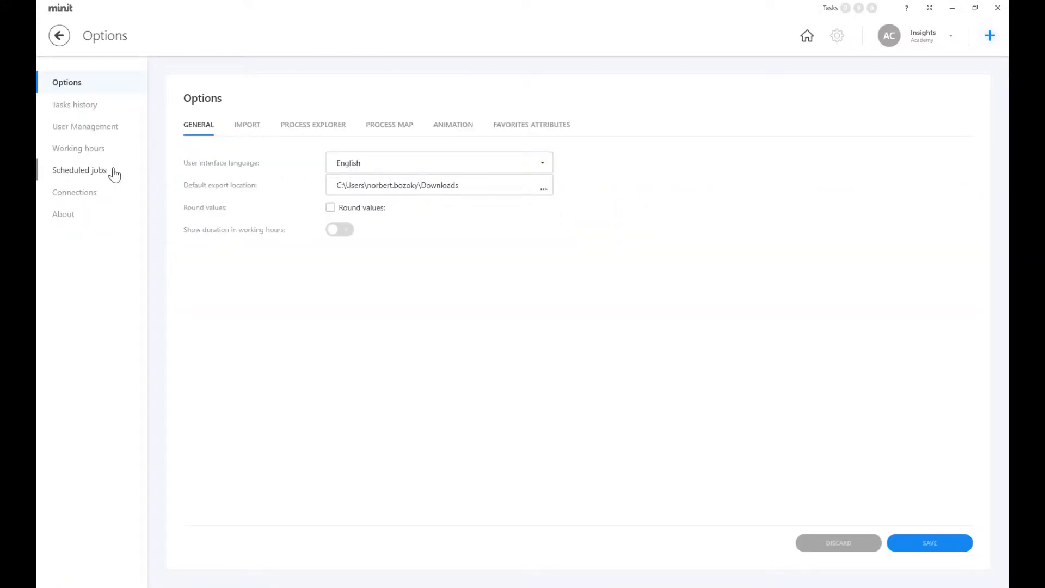
left_click(110, 172)
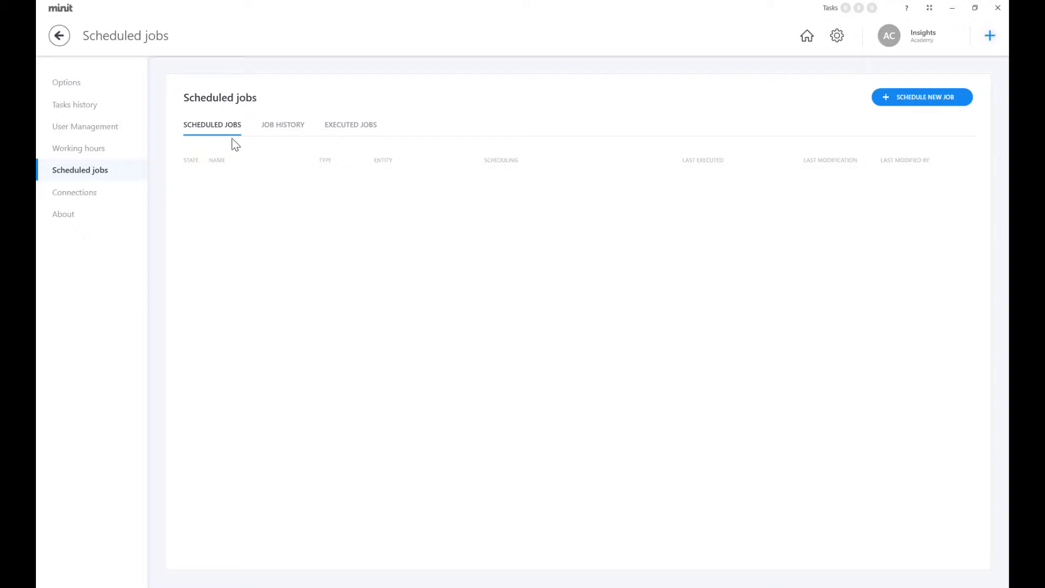
left_click(280, 133)
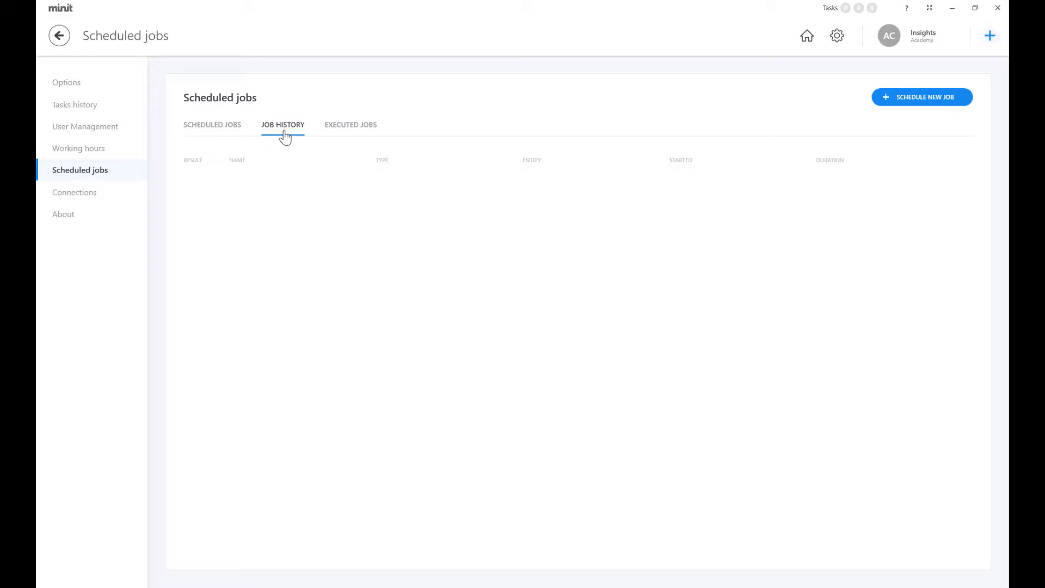
left_click(336, 130)
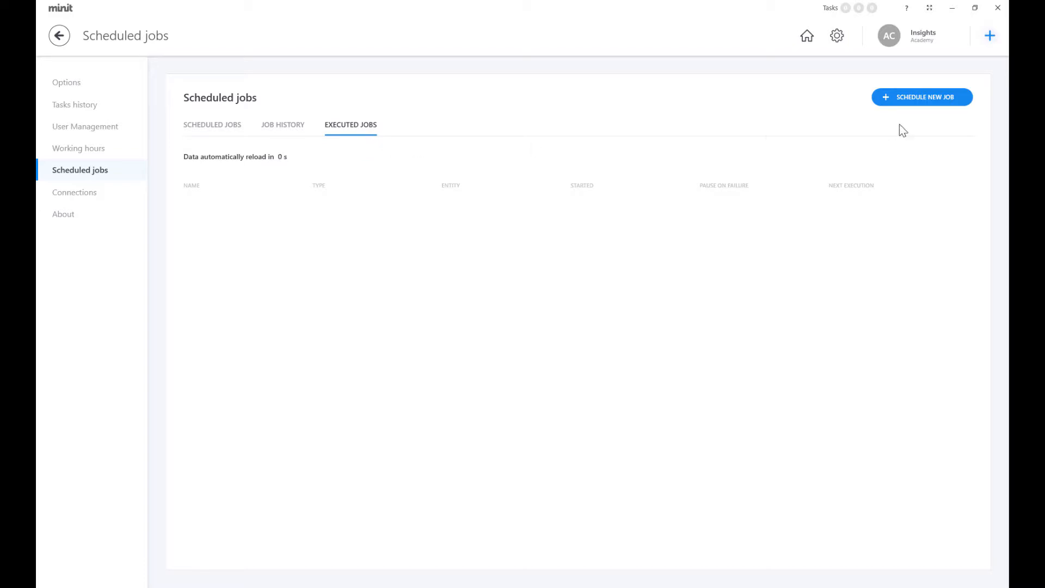
- Start scheduling a new Data refresh job and select DEMO PROJECT and one of its processes
left_click(952, 108)
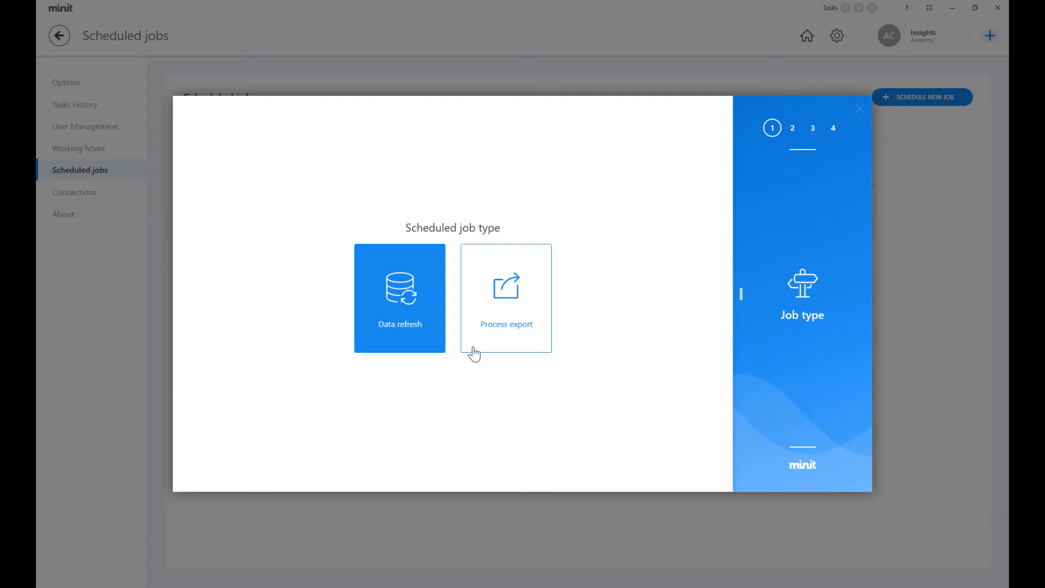
left_click(437, 349)
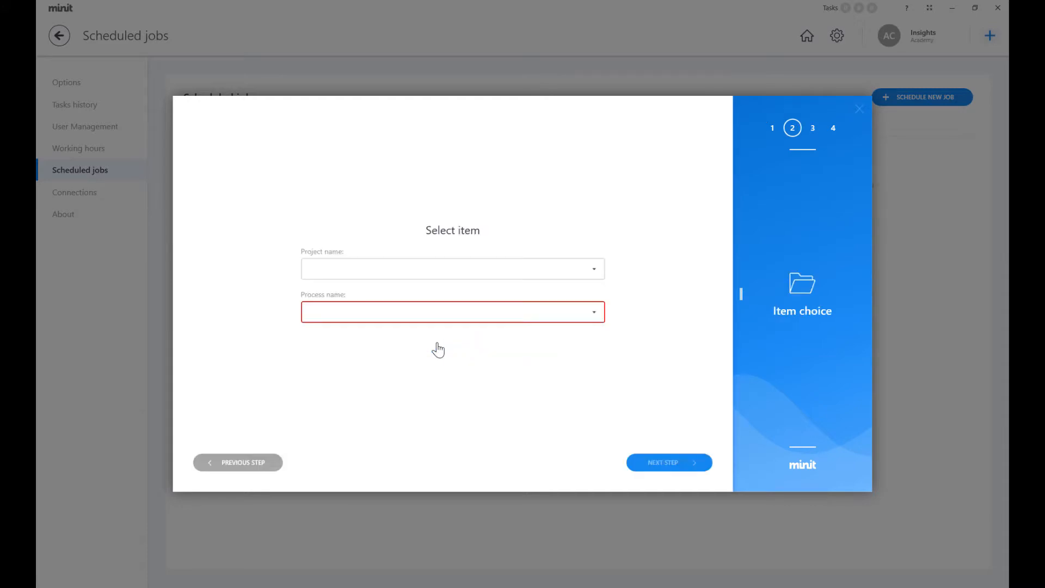
left_click(595, 269)
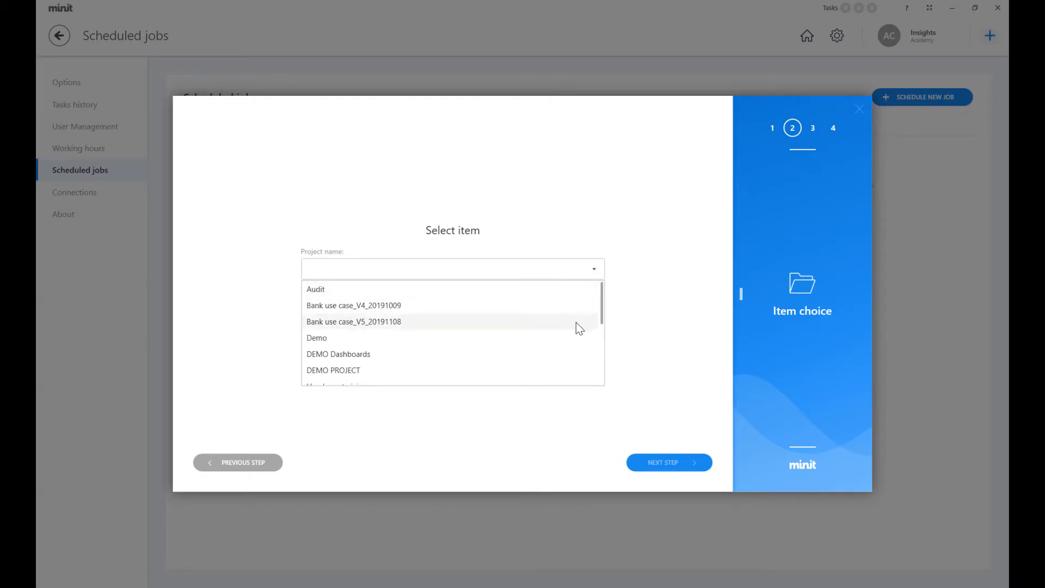
left_click(569, 368)
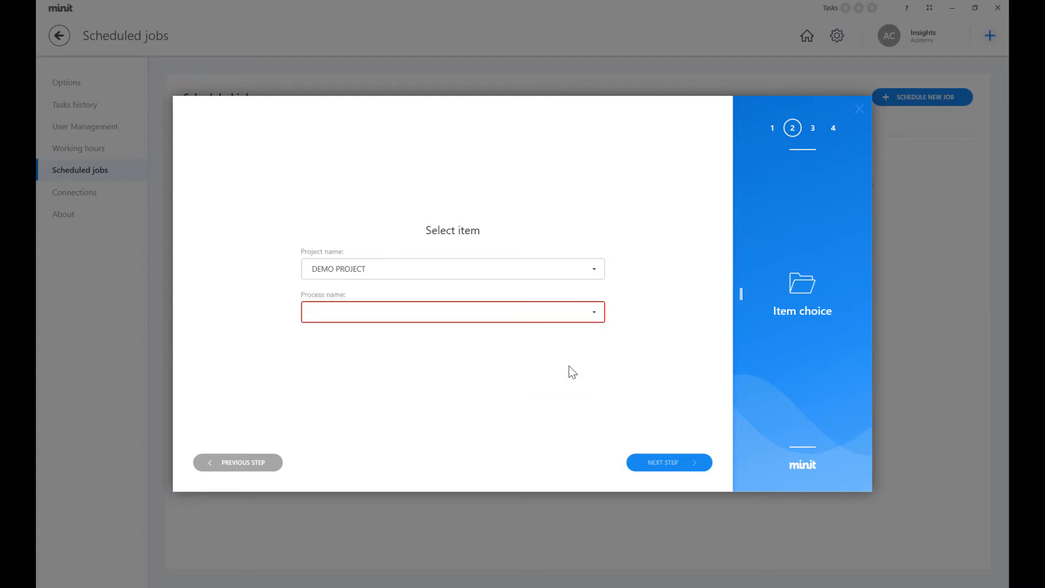
left_click(595, 313)
left_click(588, 332)
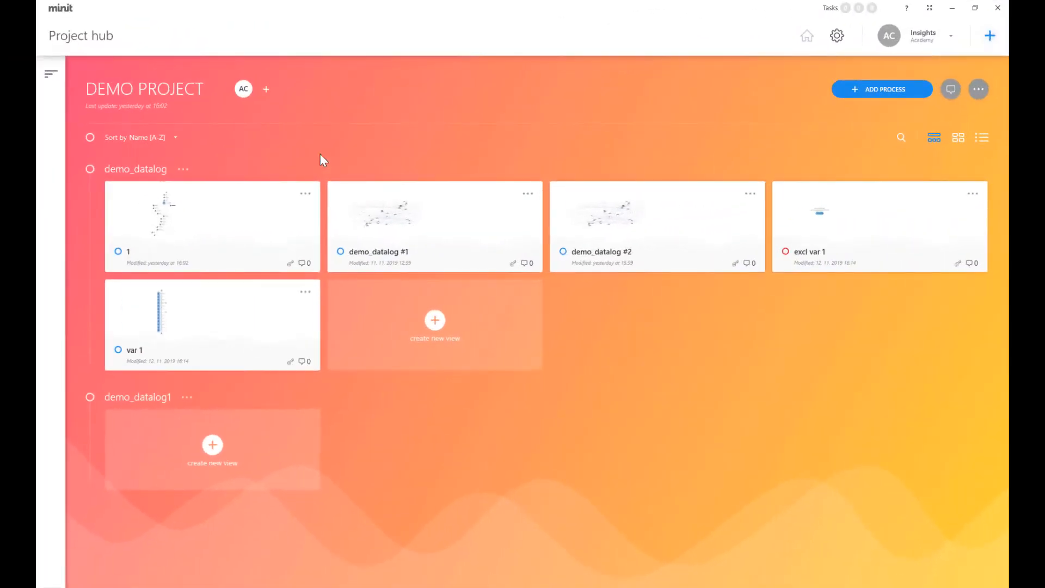
- Clone the demo_datalog process to demo_datalog_Clone, including its views and a process data refresh
left_click(182, 170)
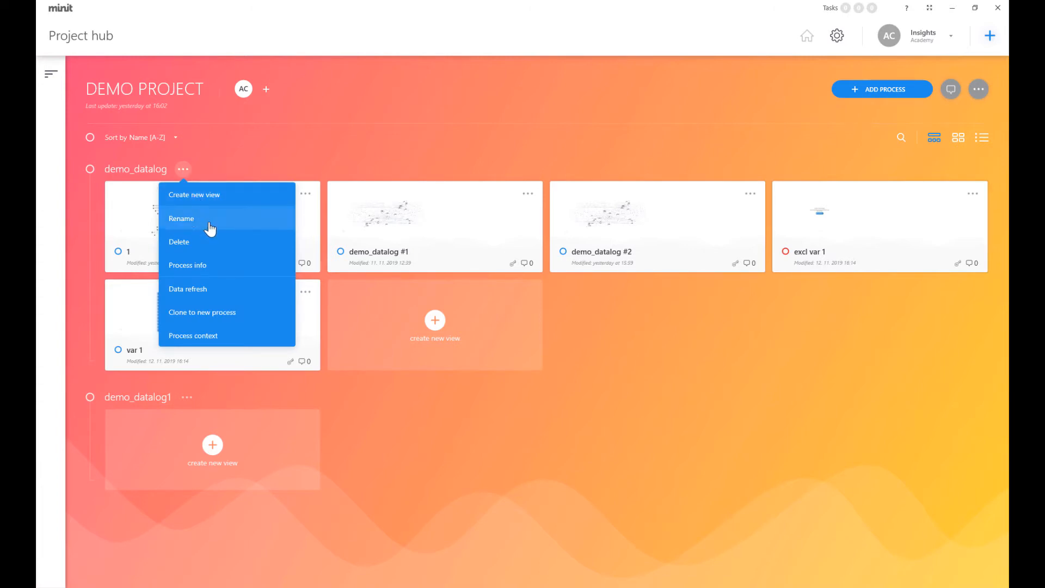
left_click(243, 322)
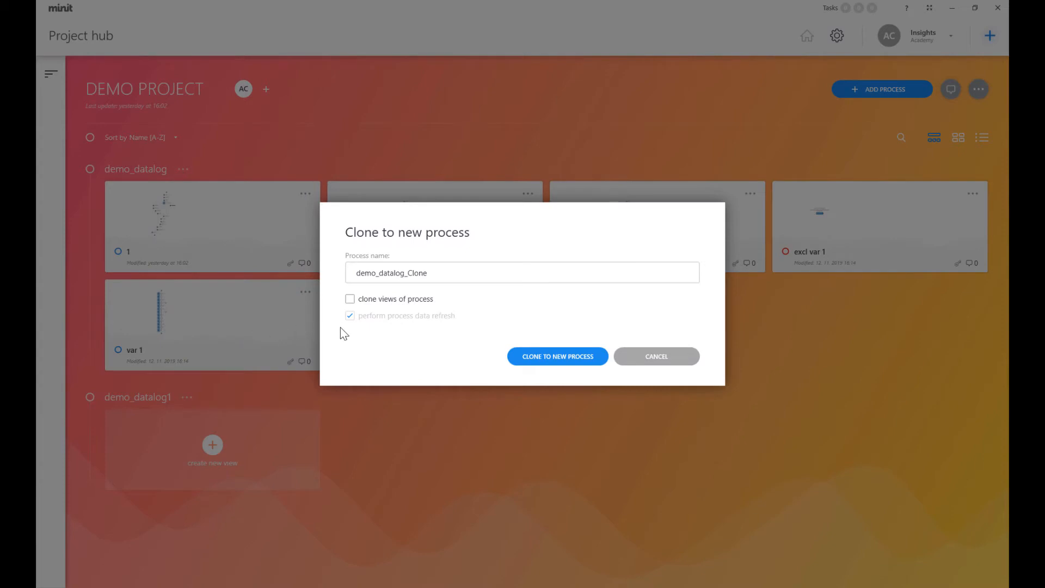
left_click(350, 299)
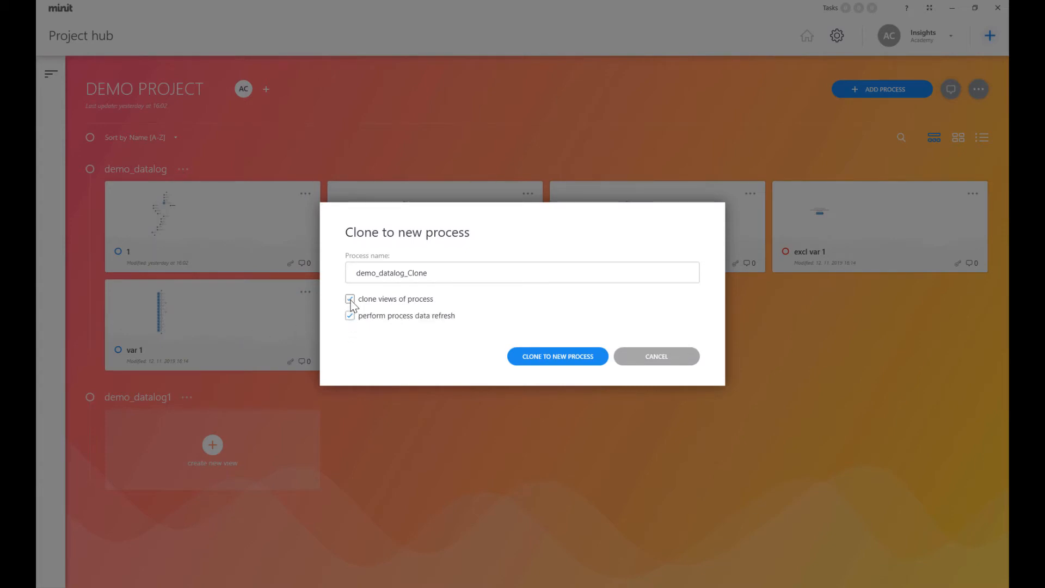
left_click(584, 363)
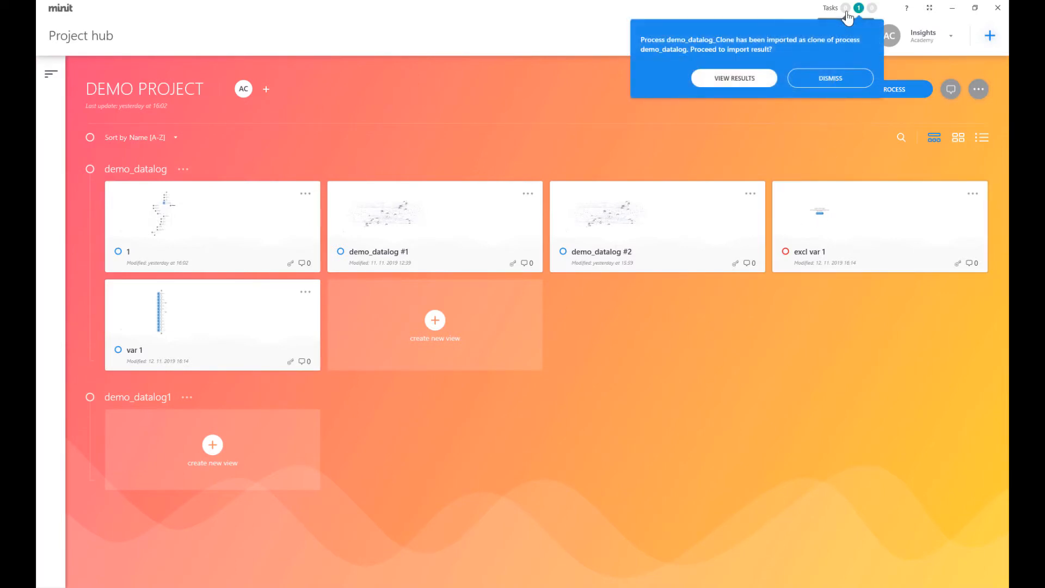
- Open the cloned process from the import results, then examine its copied views in the project hub
left_click(760, 82)
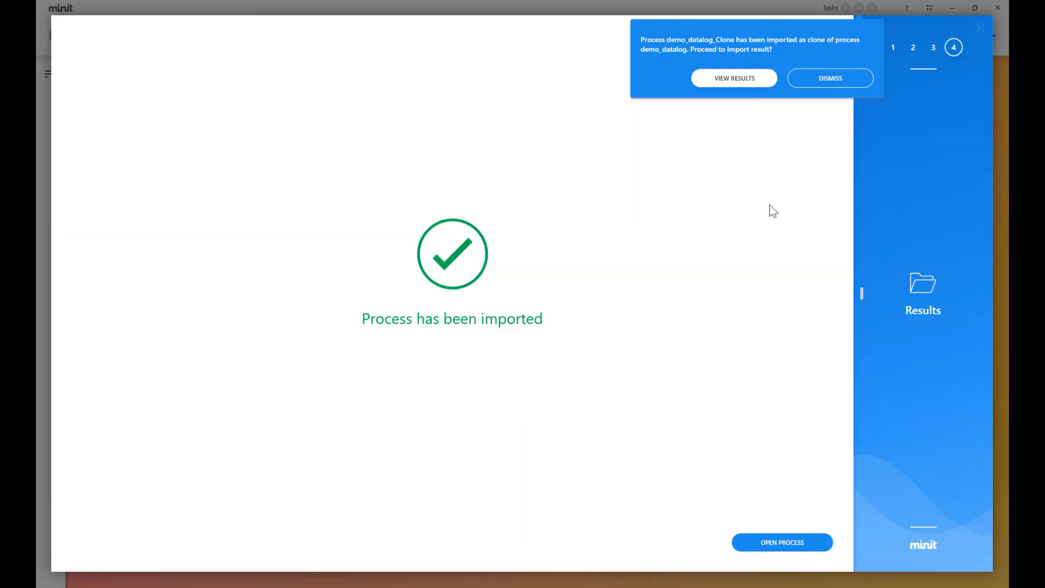
left_click(780, 549)
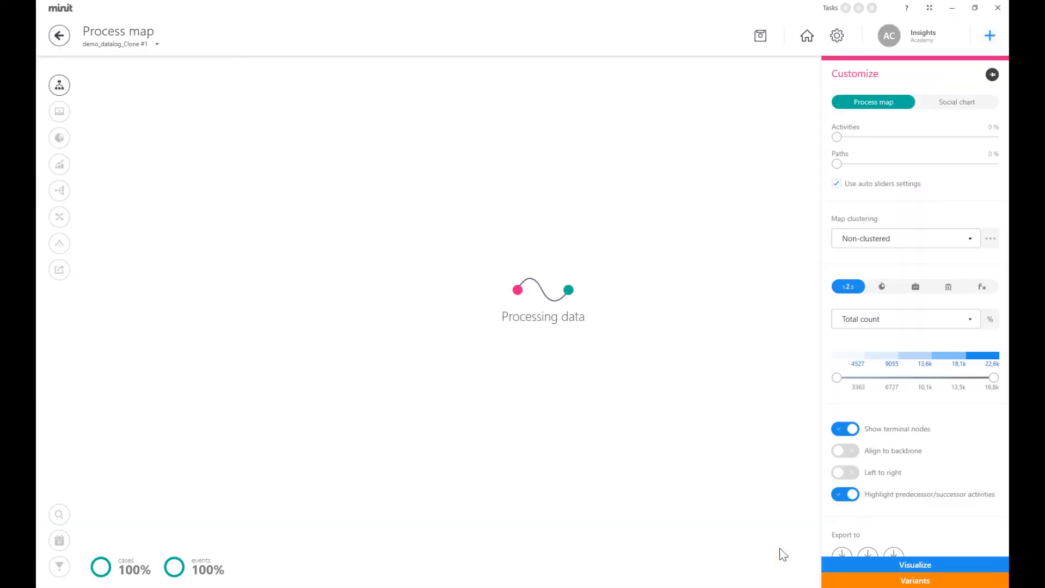
left_click(64, 45)
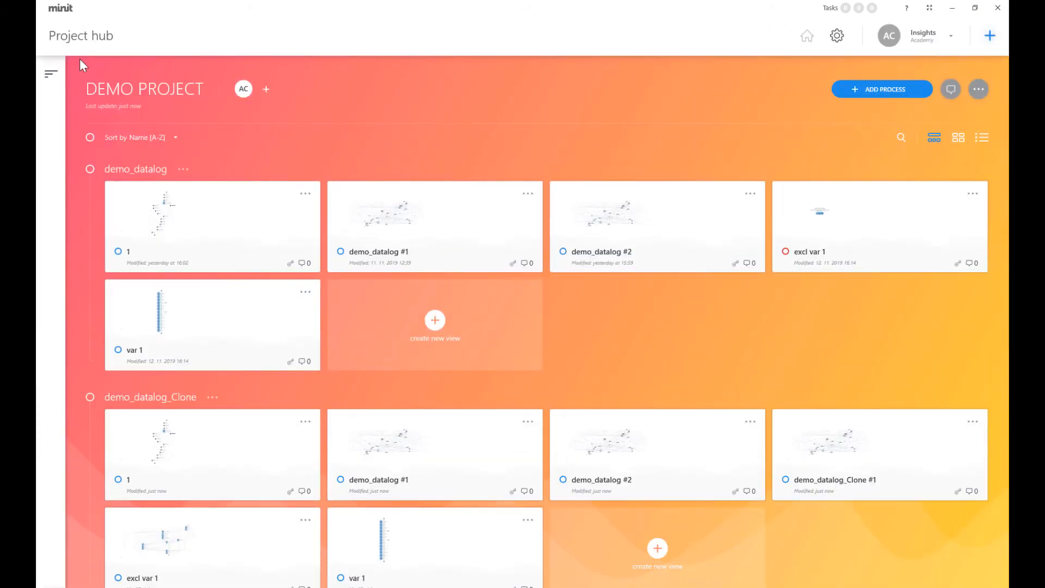
scroll(196, 379, "down", 1)
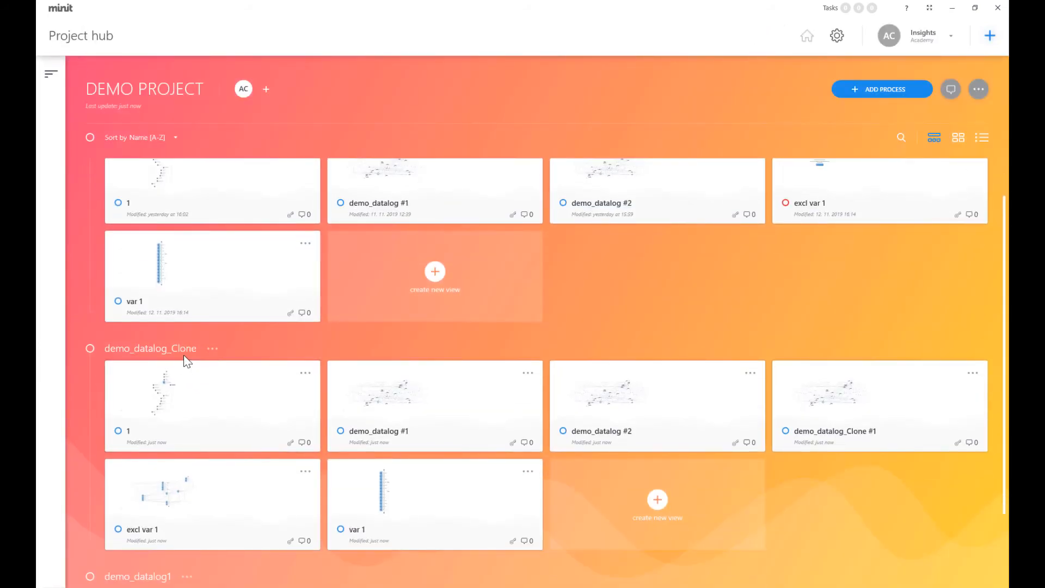